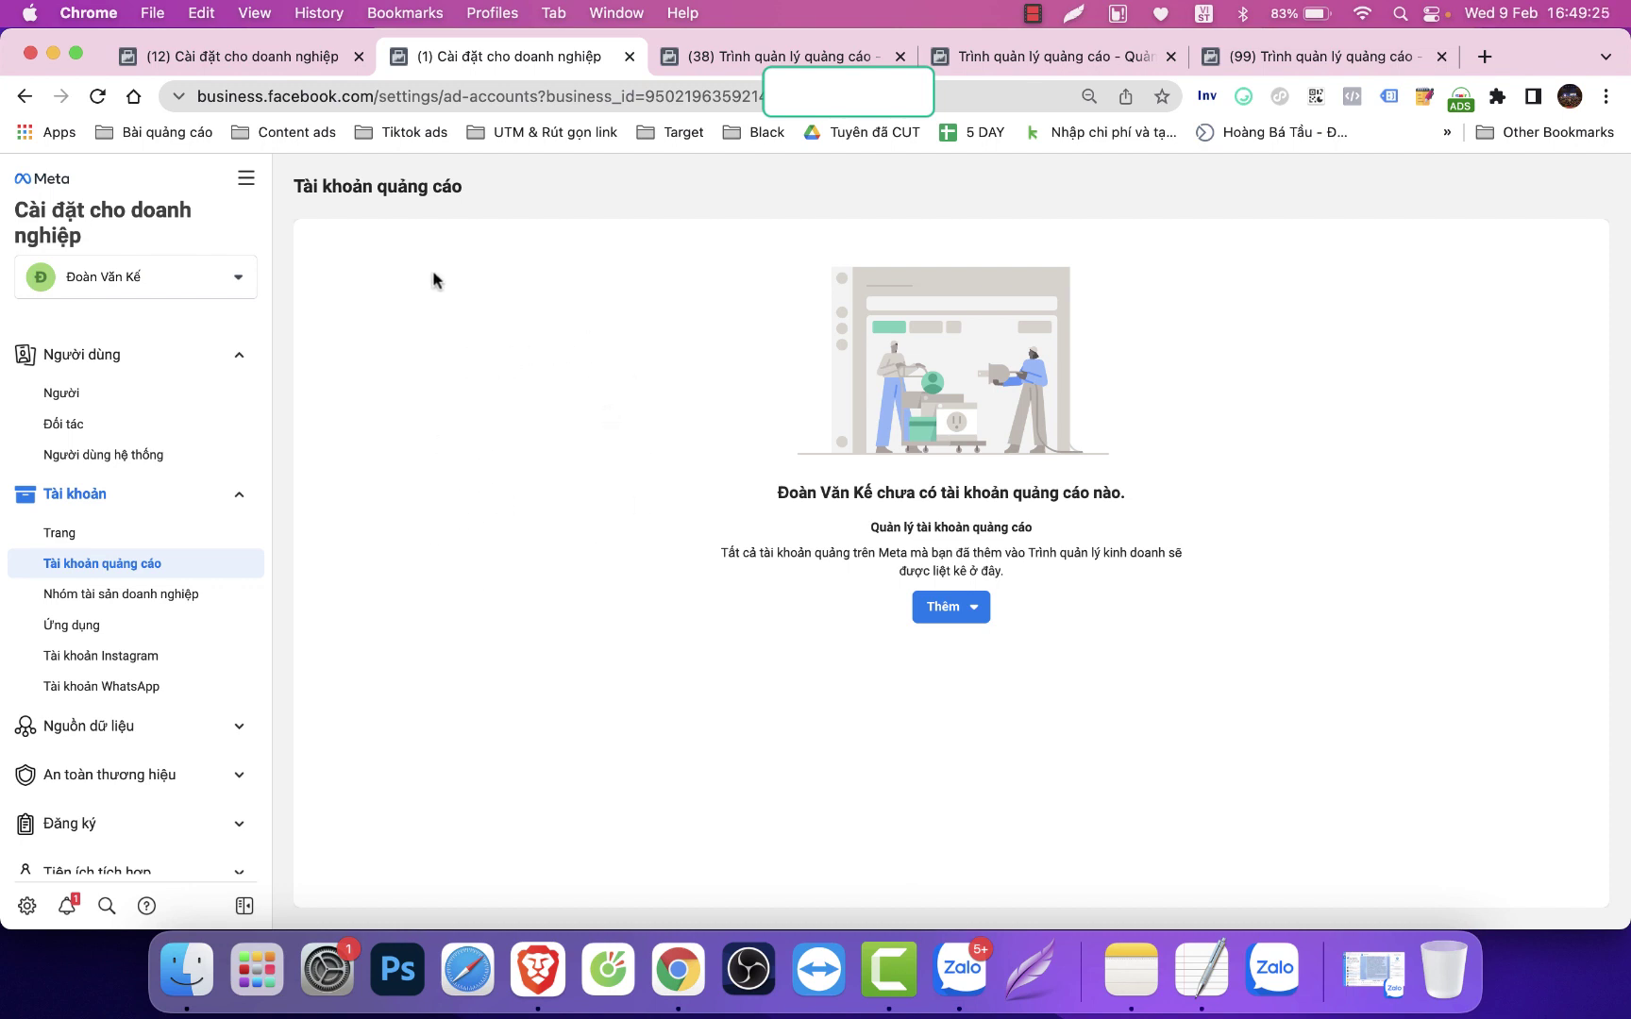
Start creating a new ad account in the business that has no ad accounts yet, naming it 1
click(280, 64)
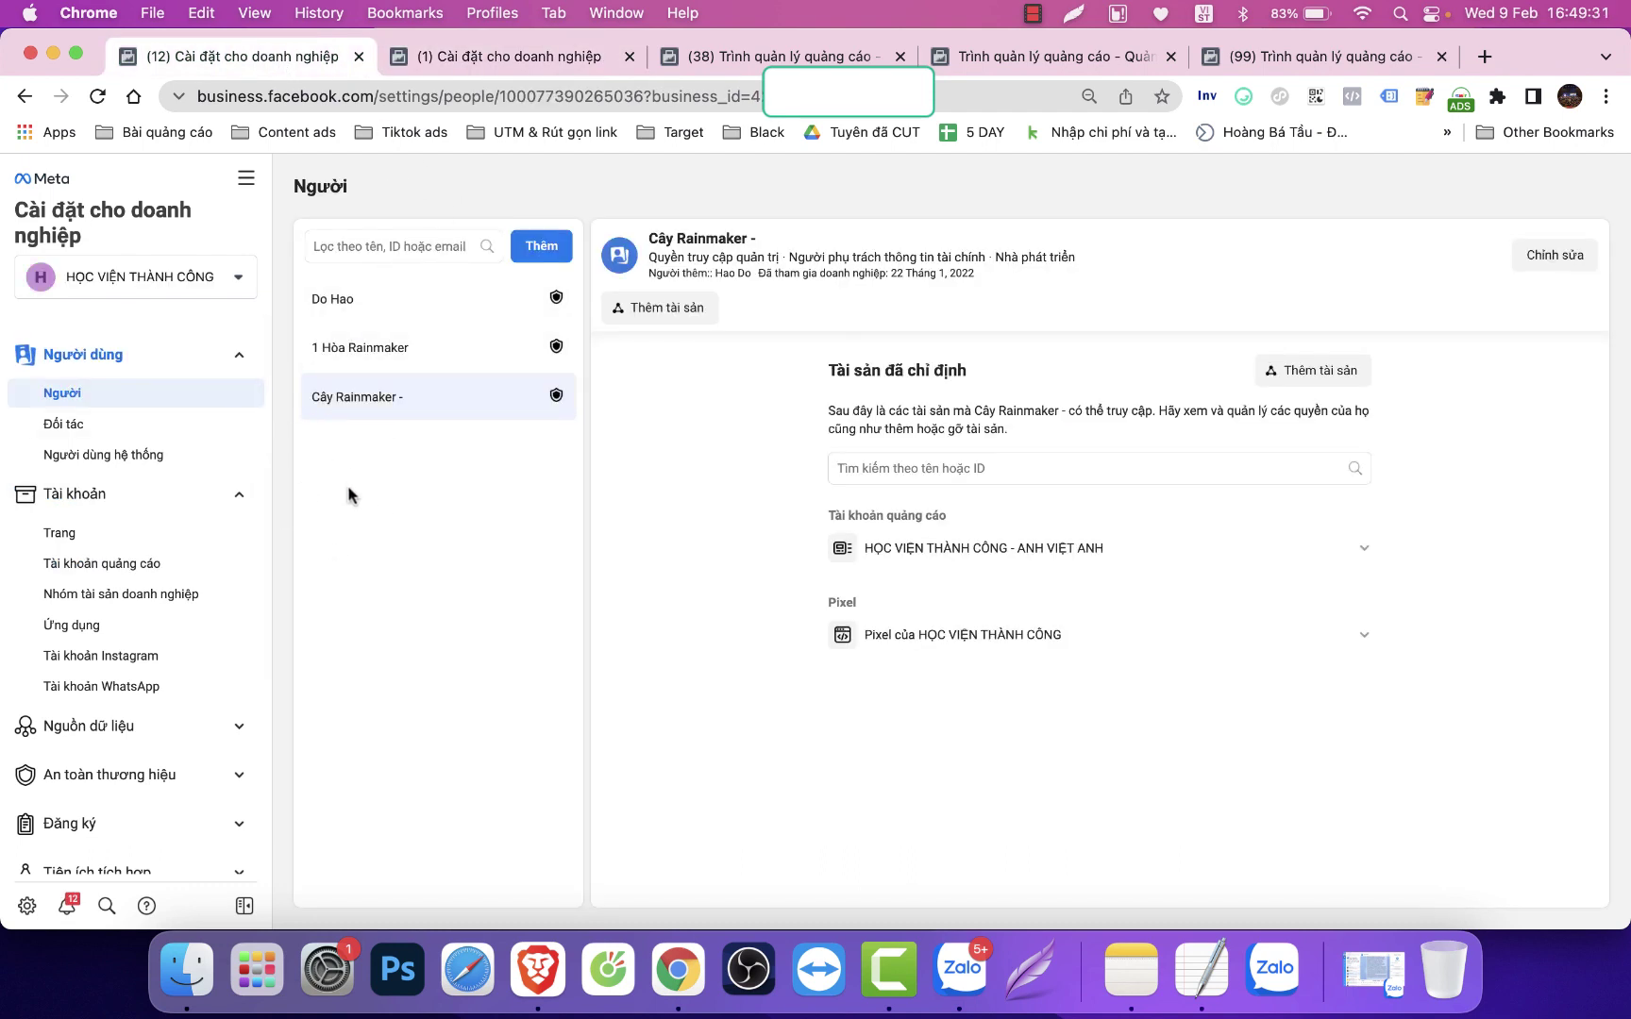
click(527, 68)
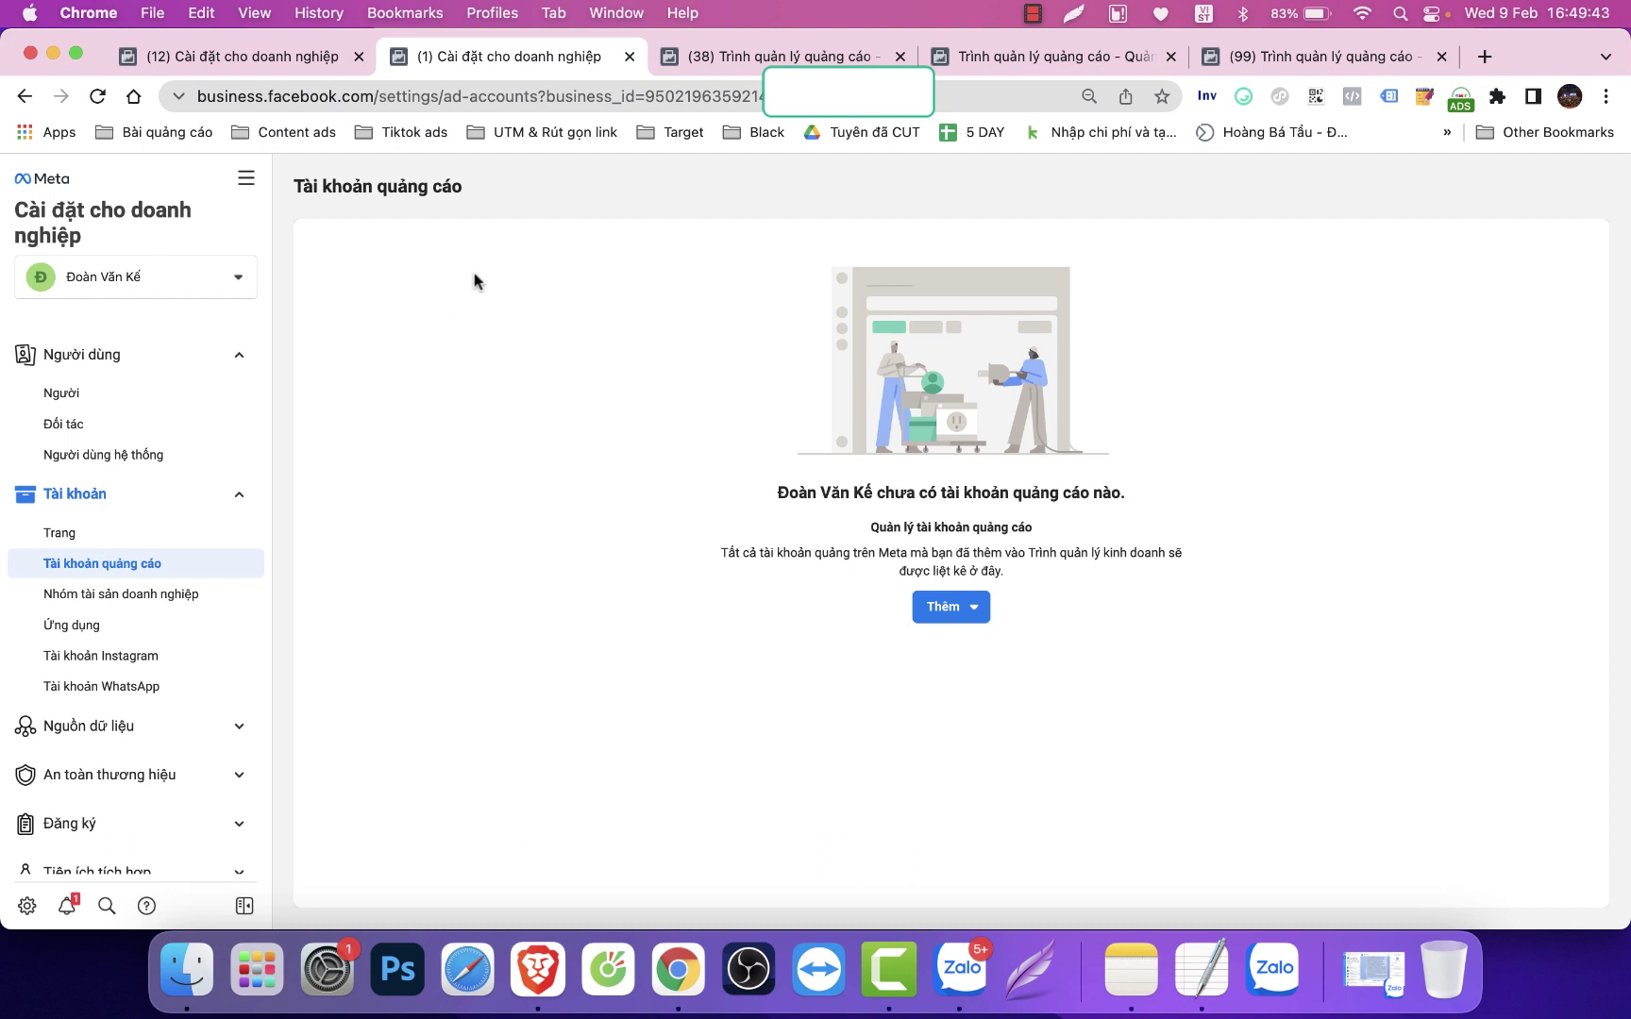
click(926, 611)
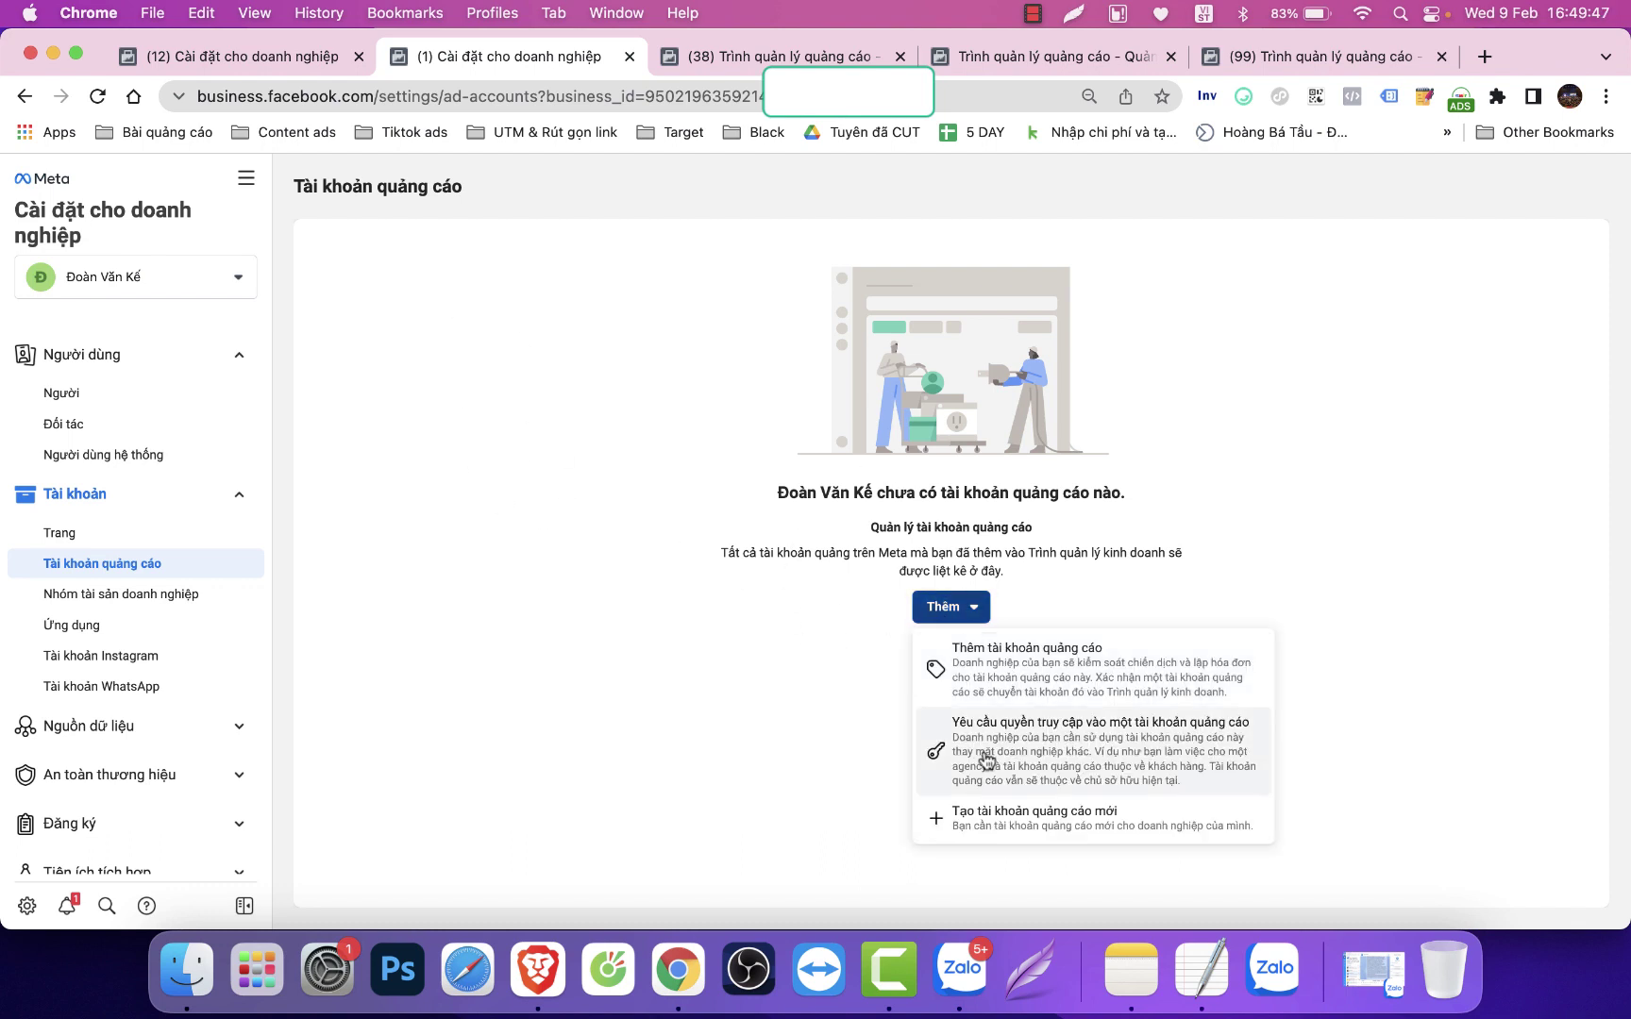
click(990, 822)
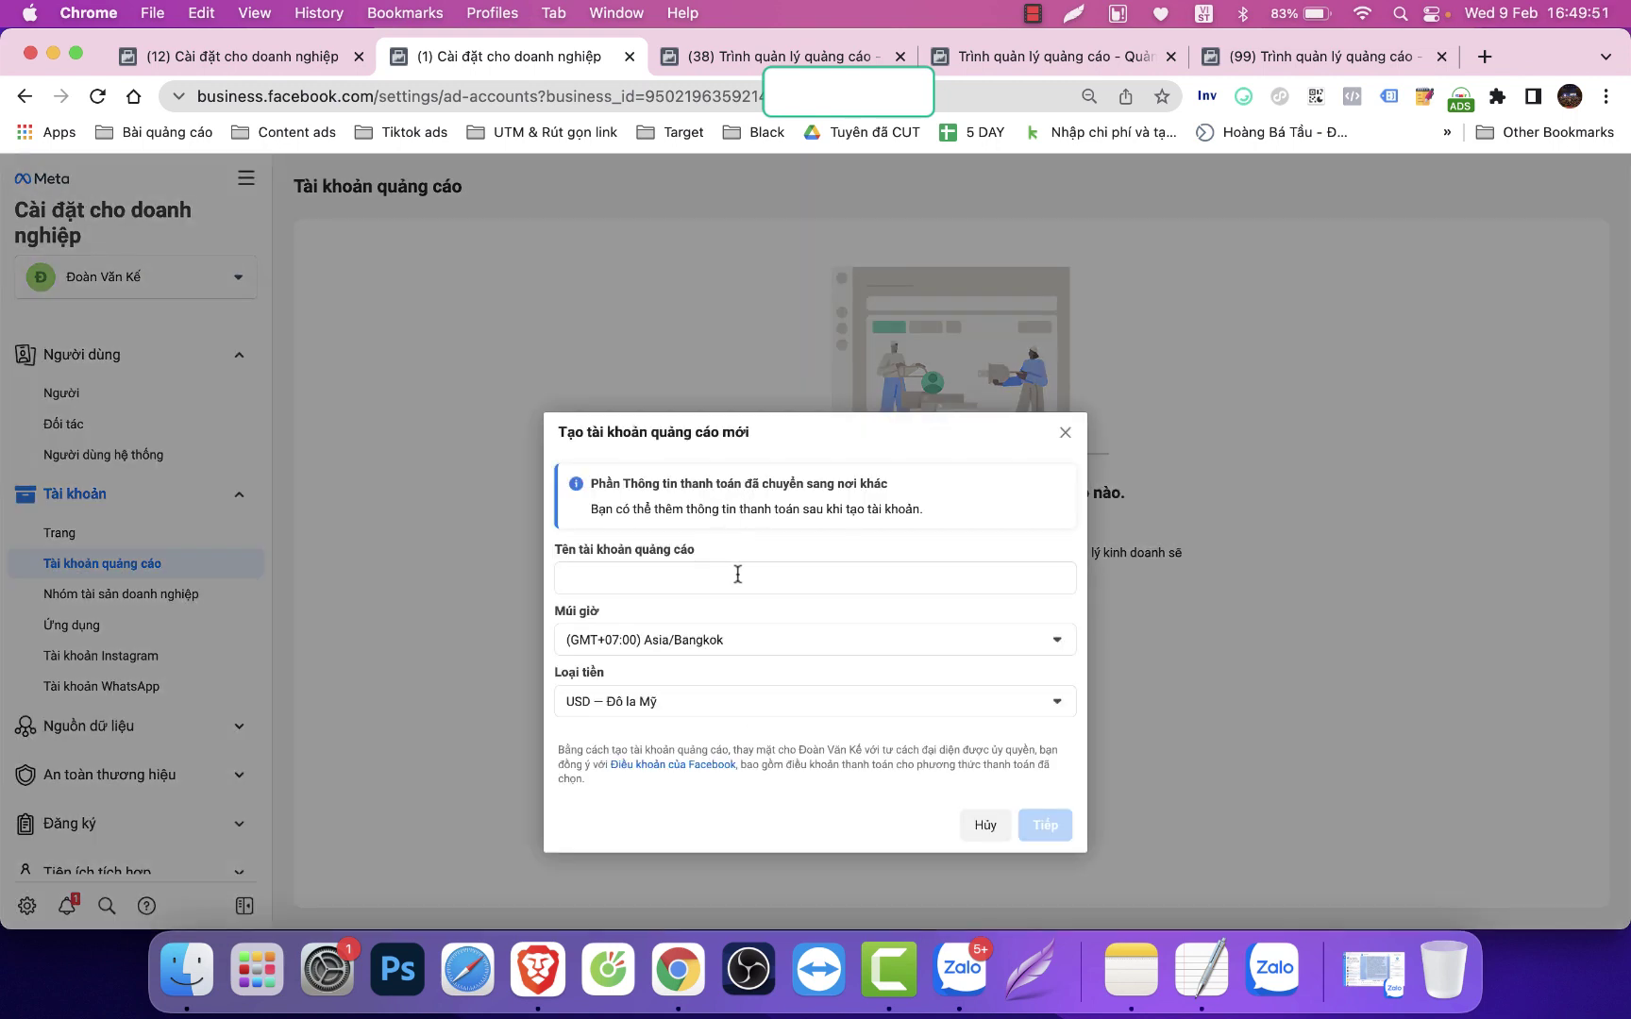
click(732, 577)
text(1)
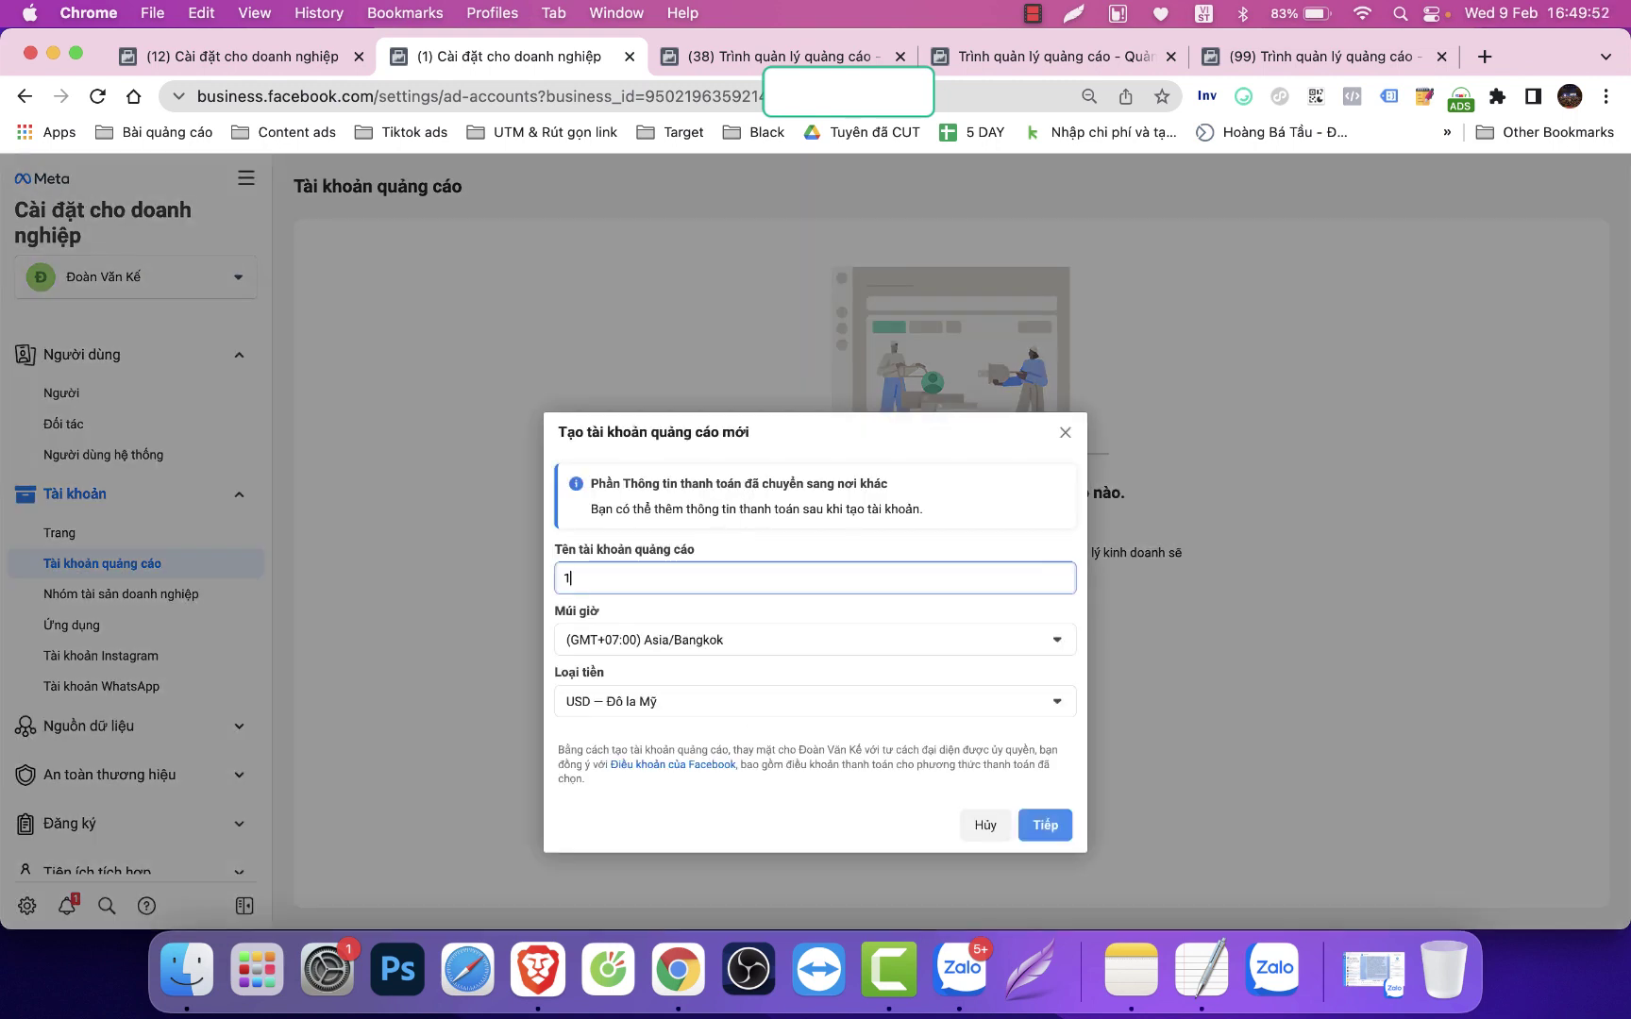
Set the new ad account's time zone to (GMT+07:00) Asia/Ho Chi_Minh and its currency to VND – Đồng Việt Nam, and continue
click(718, 640)
click(717, 643)
scroll(728, 772, down, 2)
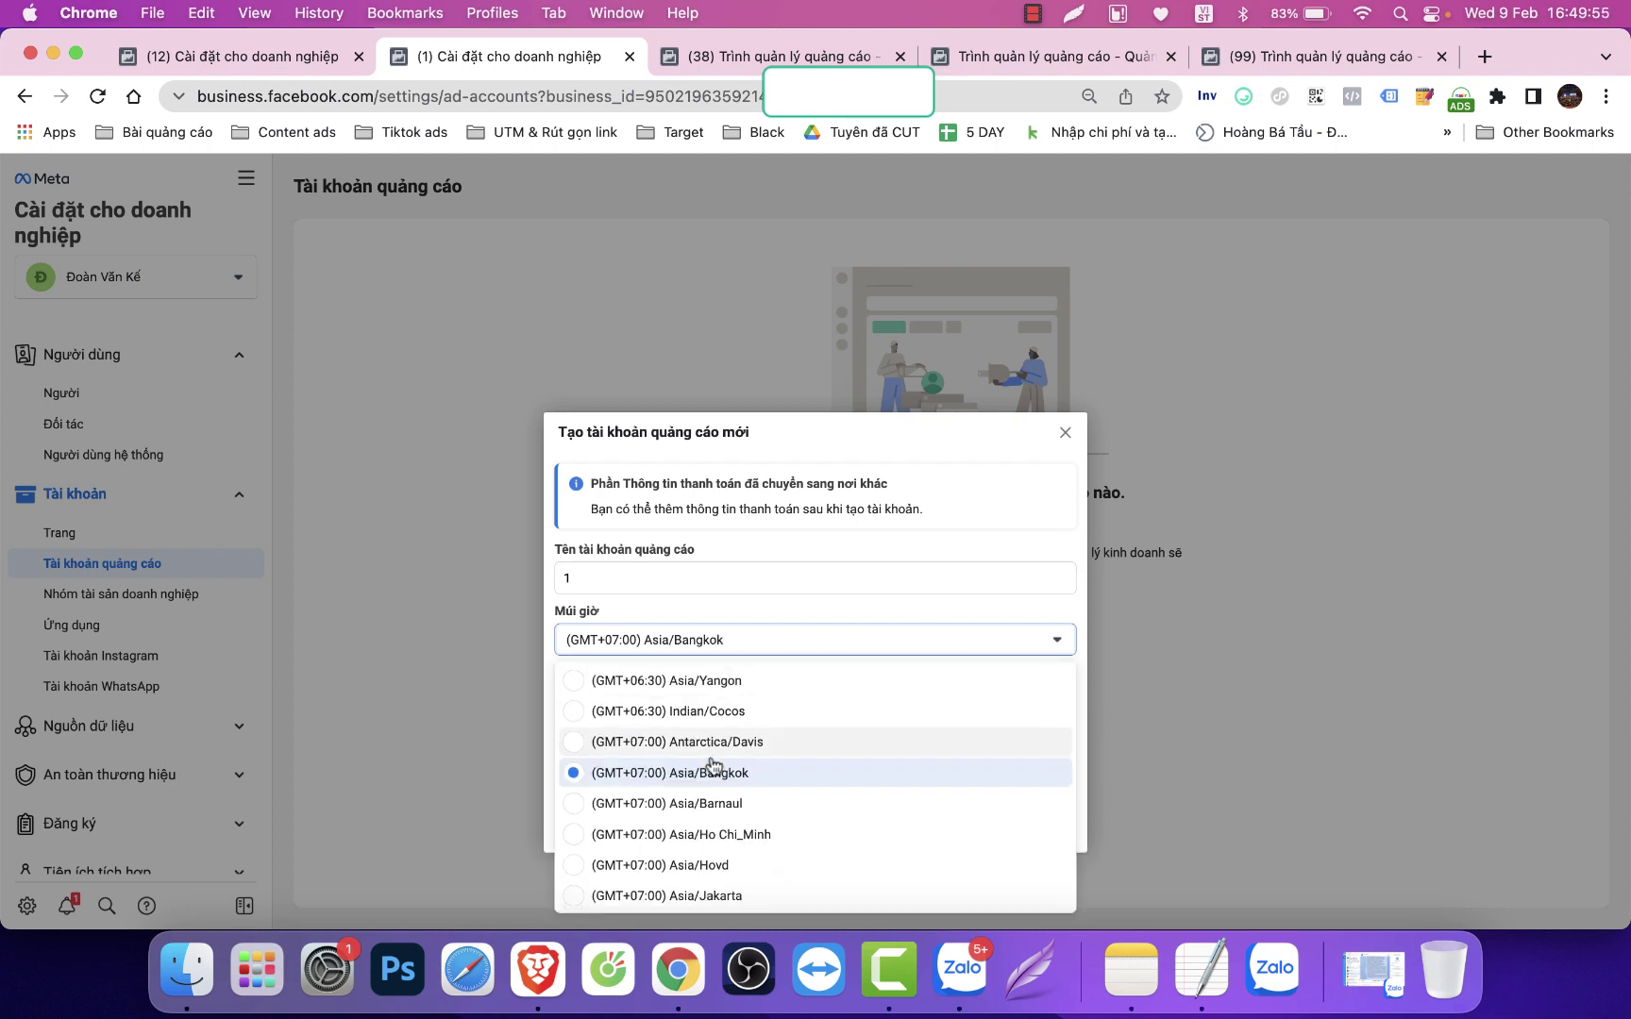
click(712, 765)
click(733, 709)
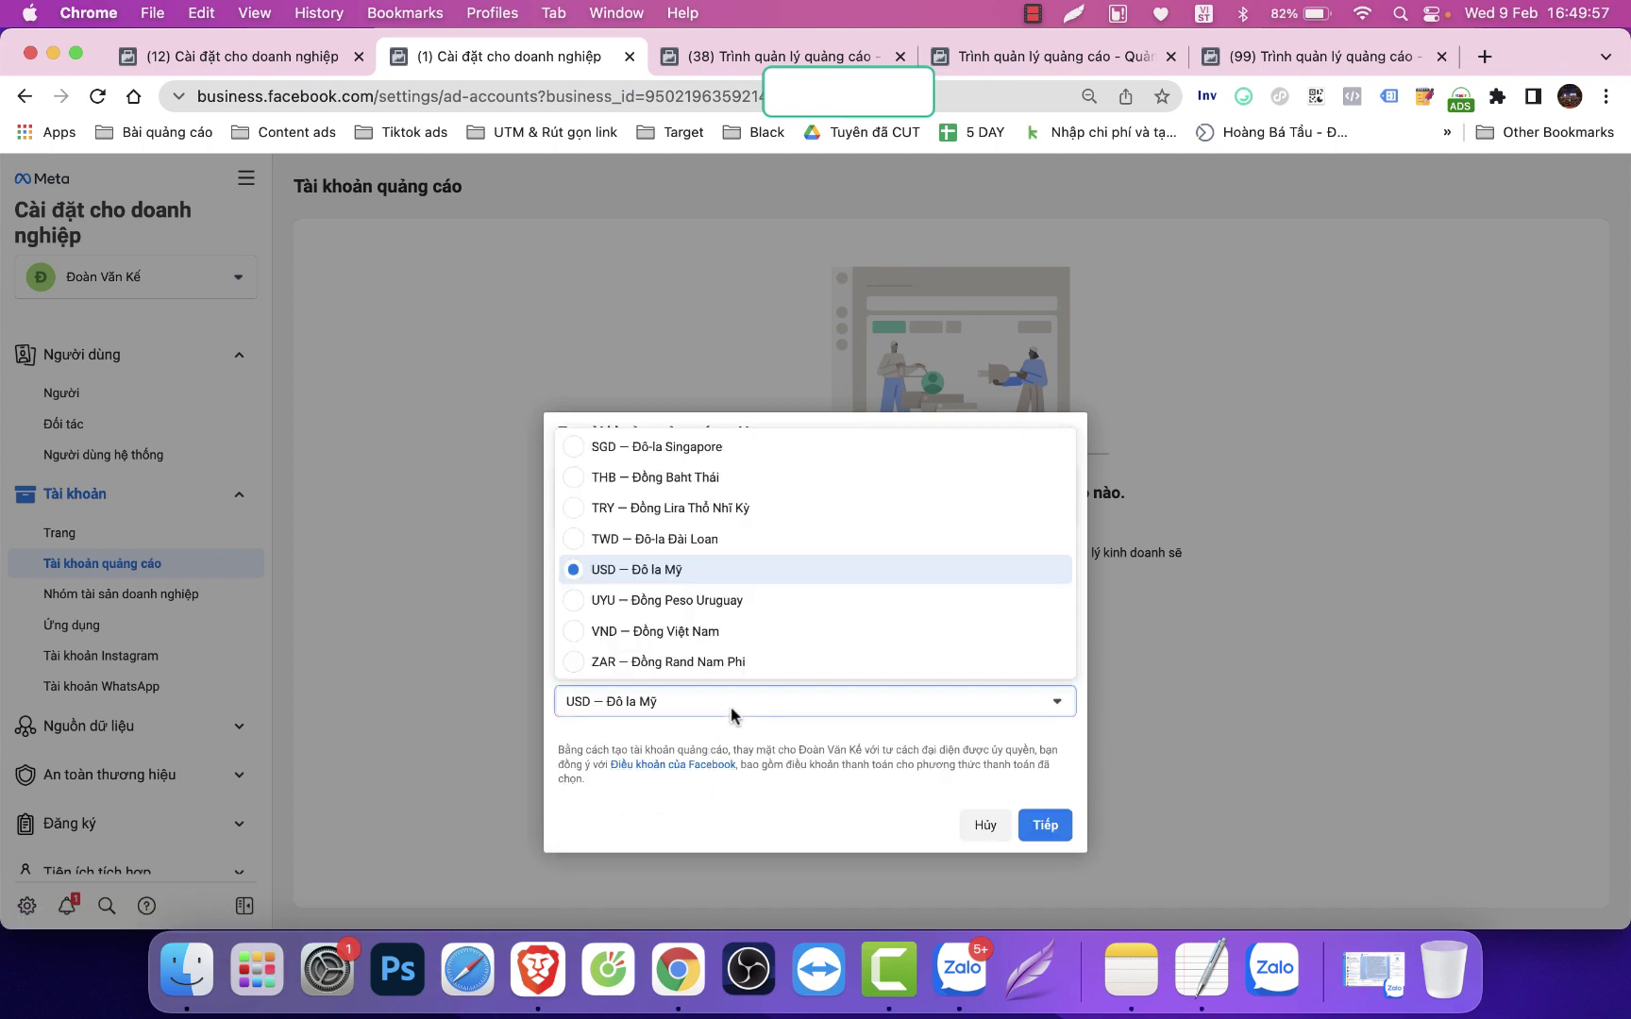
click(717, 640)
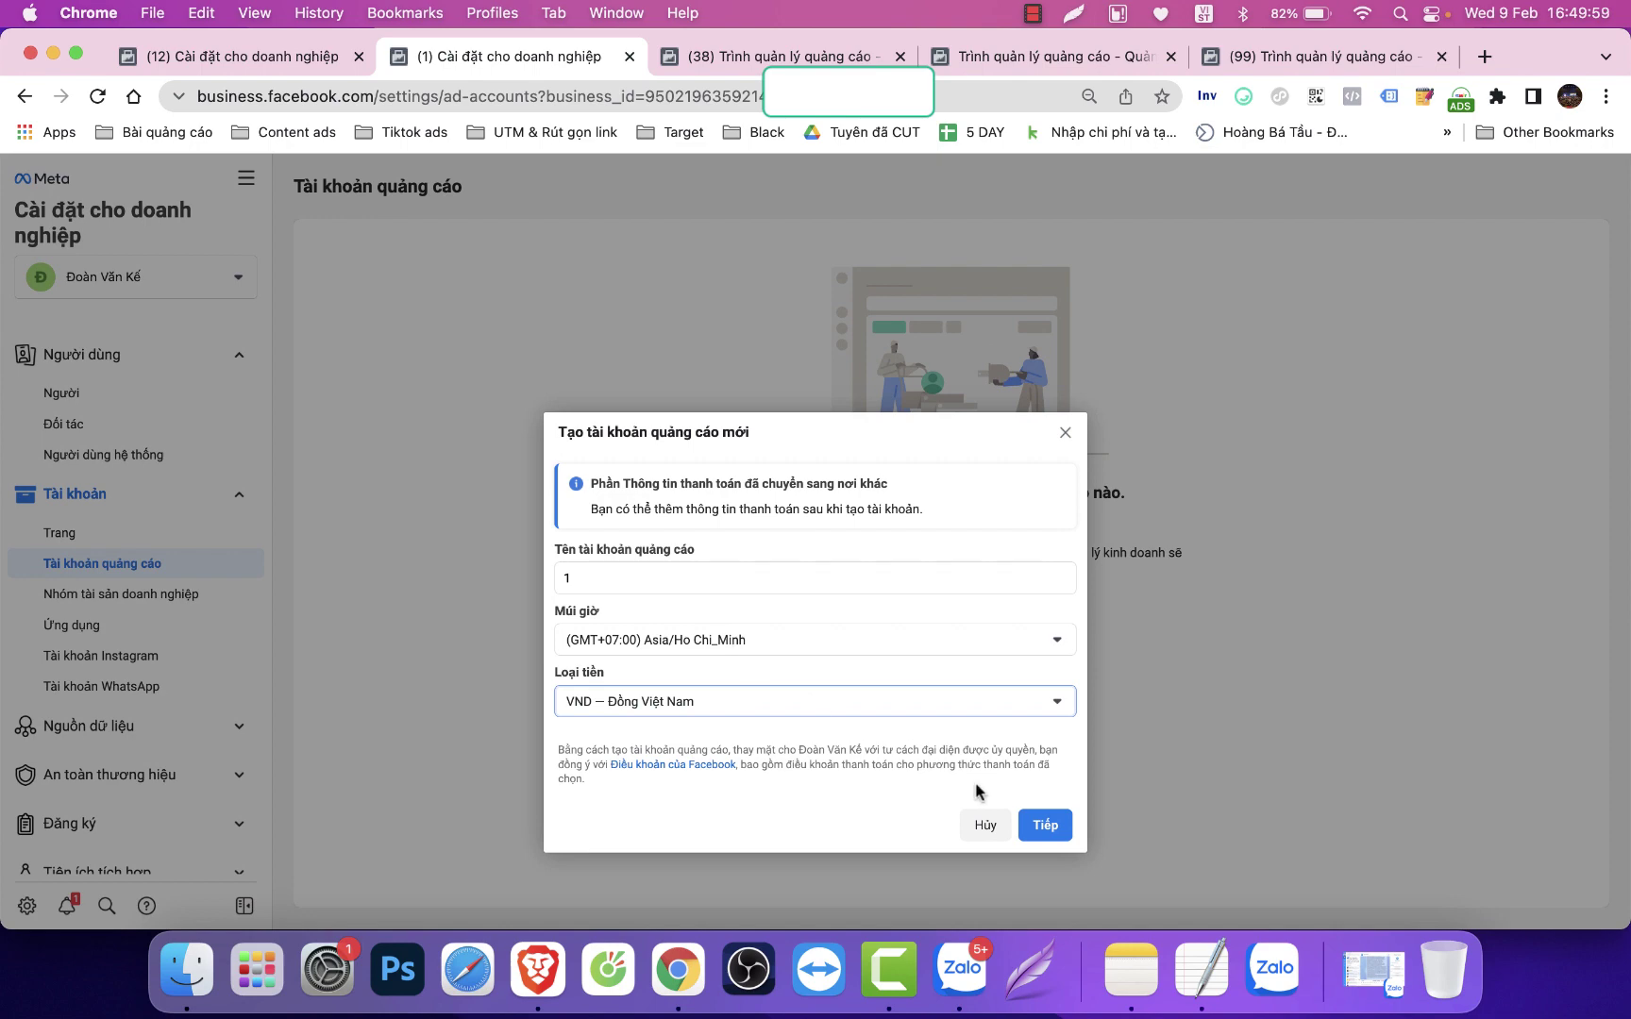
click(1045, 827)
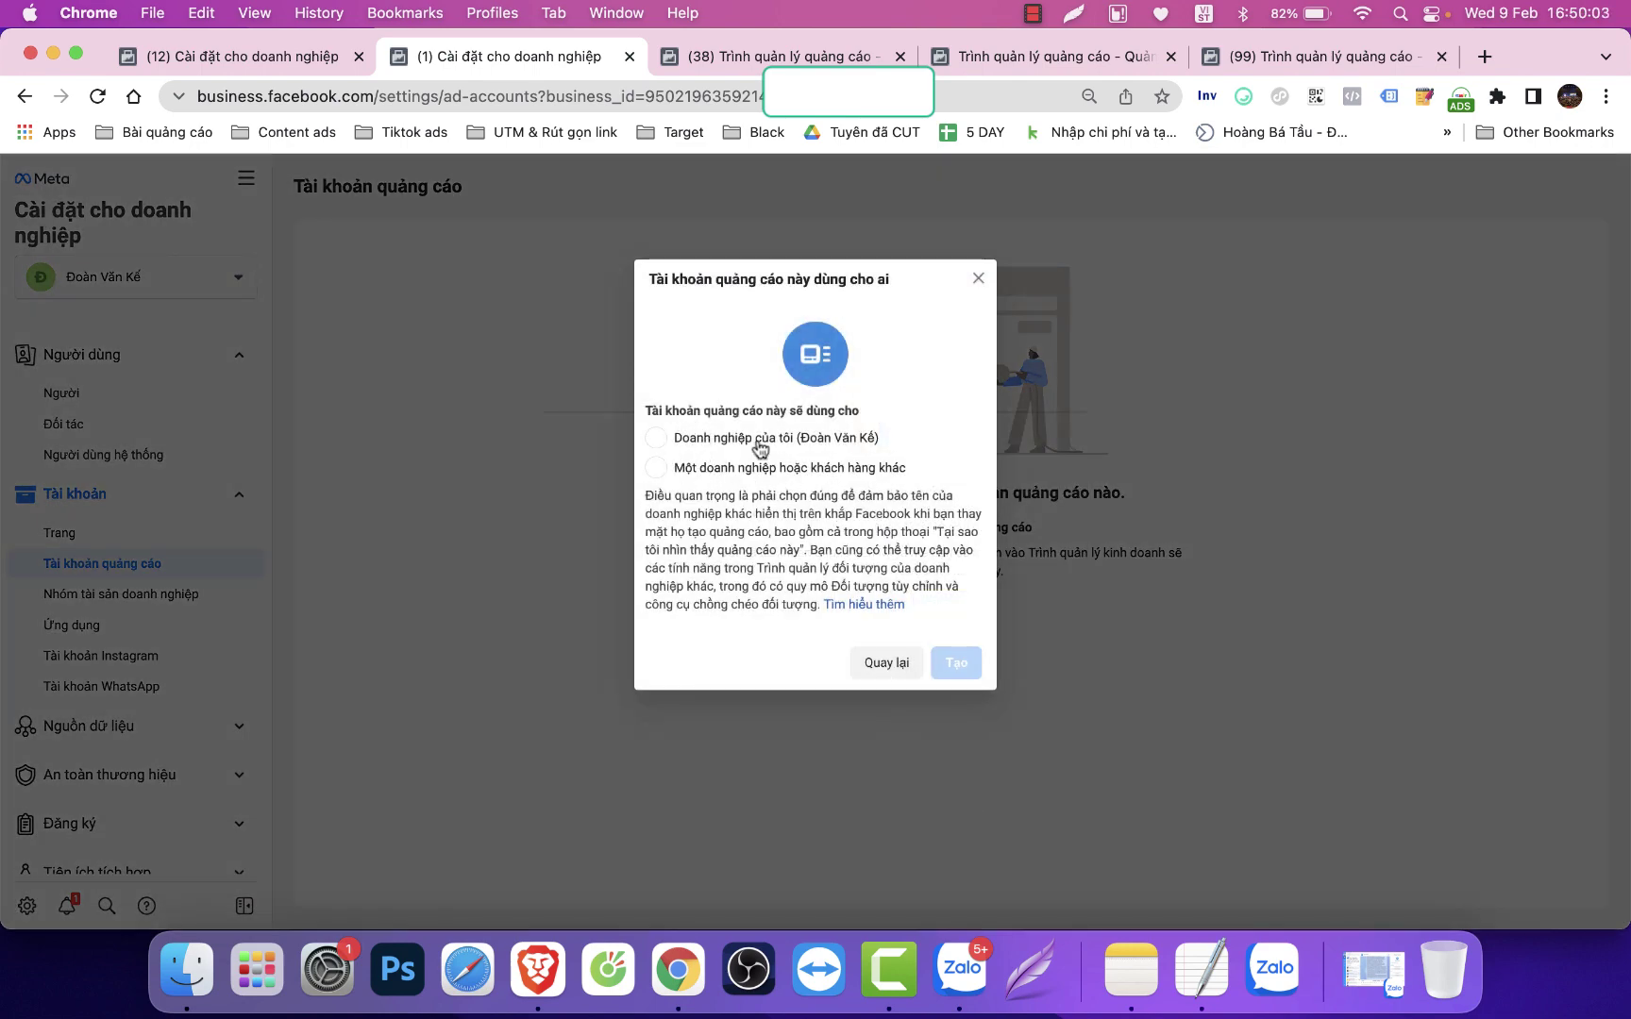
Assign the ad account to another business or client using the business ID copied from HỌC VIỆN THÀNH CÔNG's settings, and create it
click(722, 469)
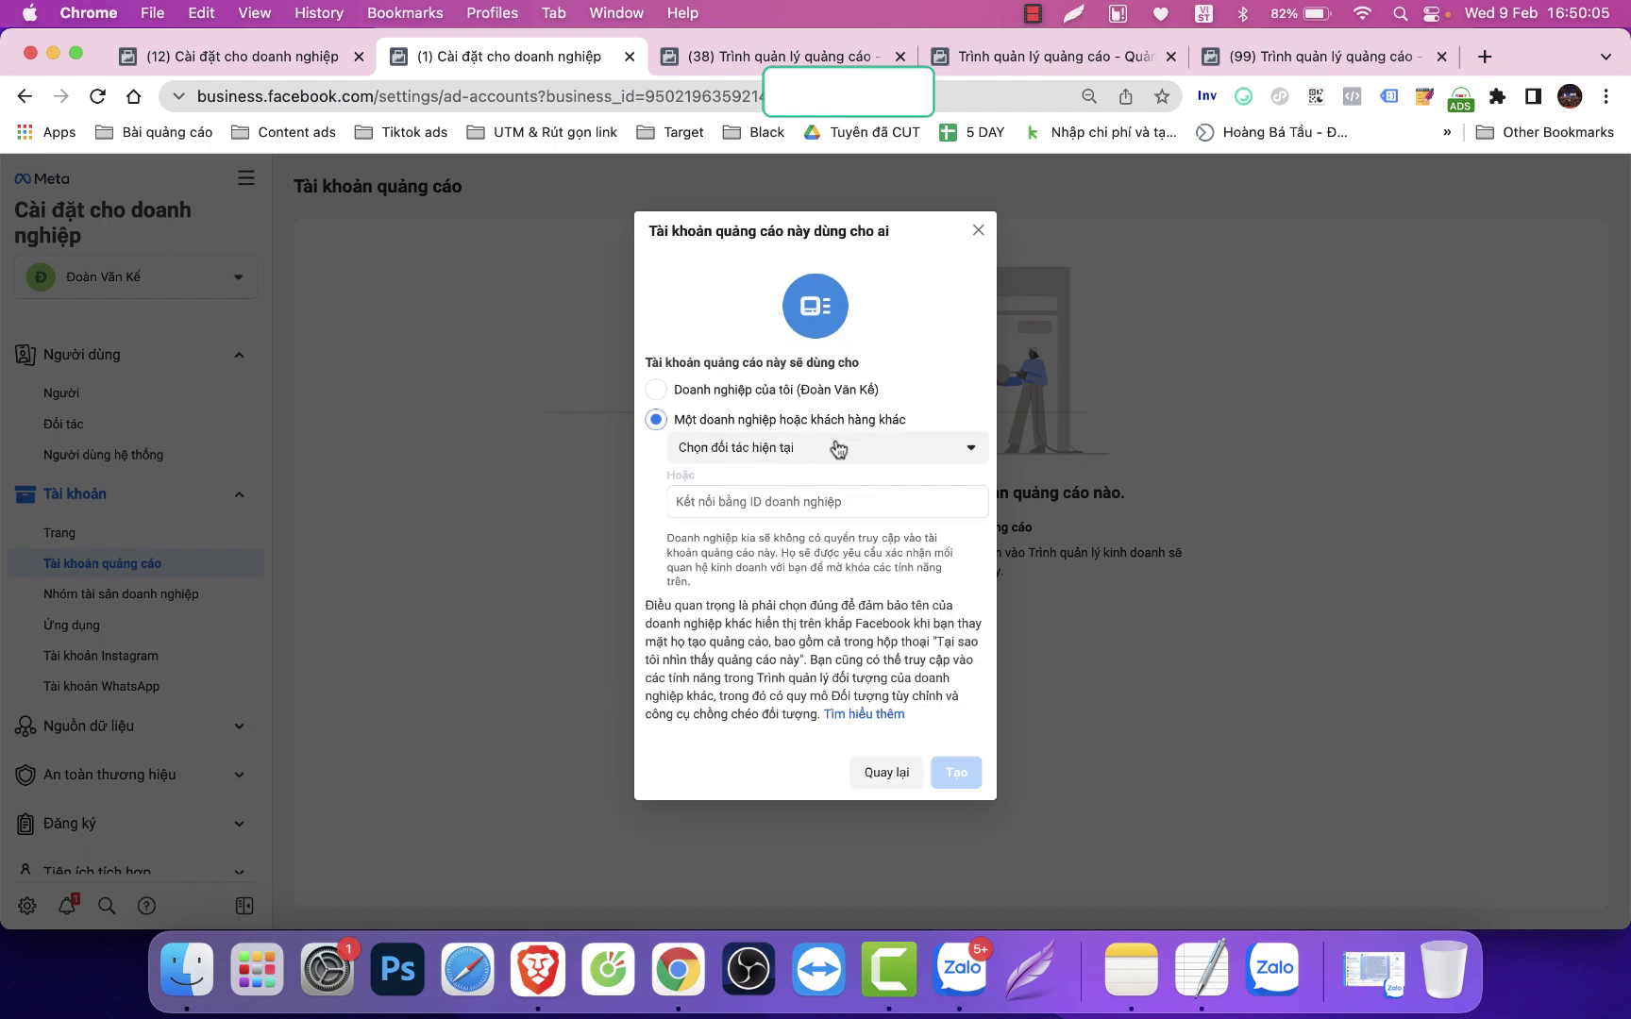
click(774, 500)
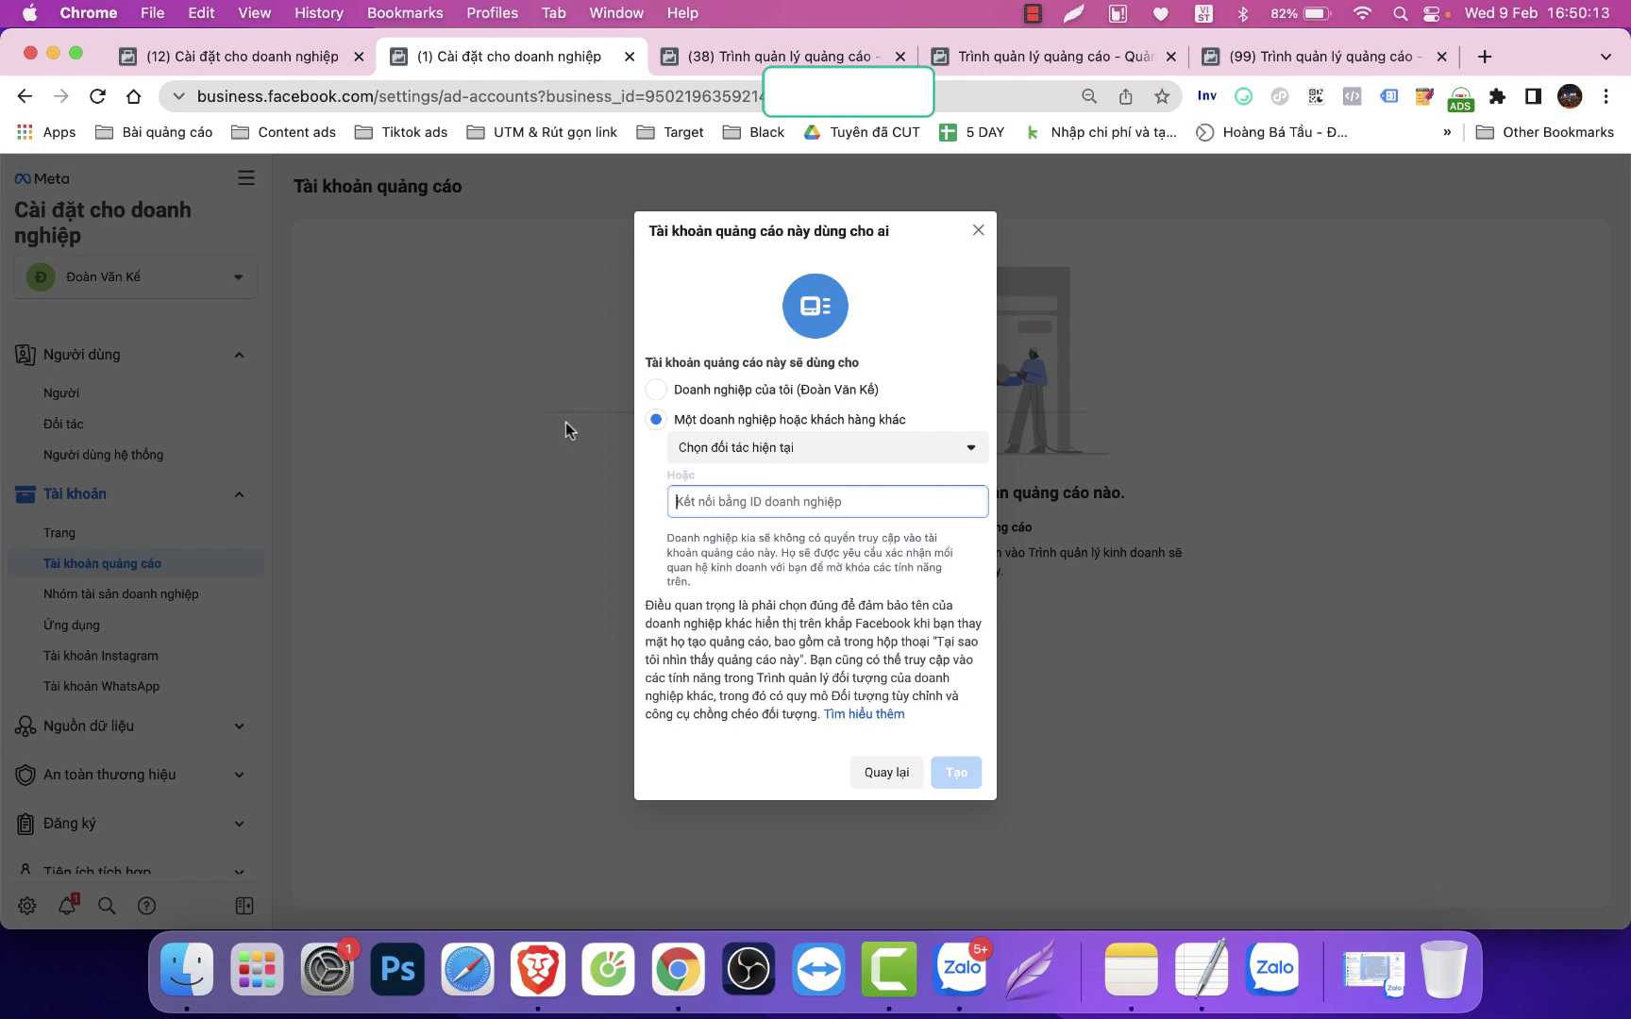
click(304, 62)
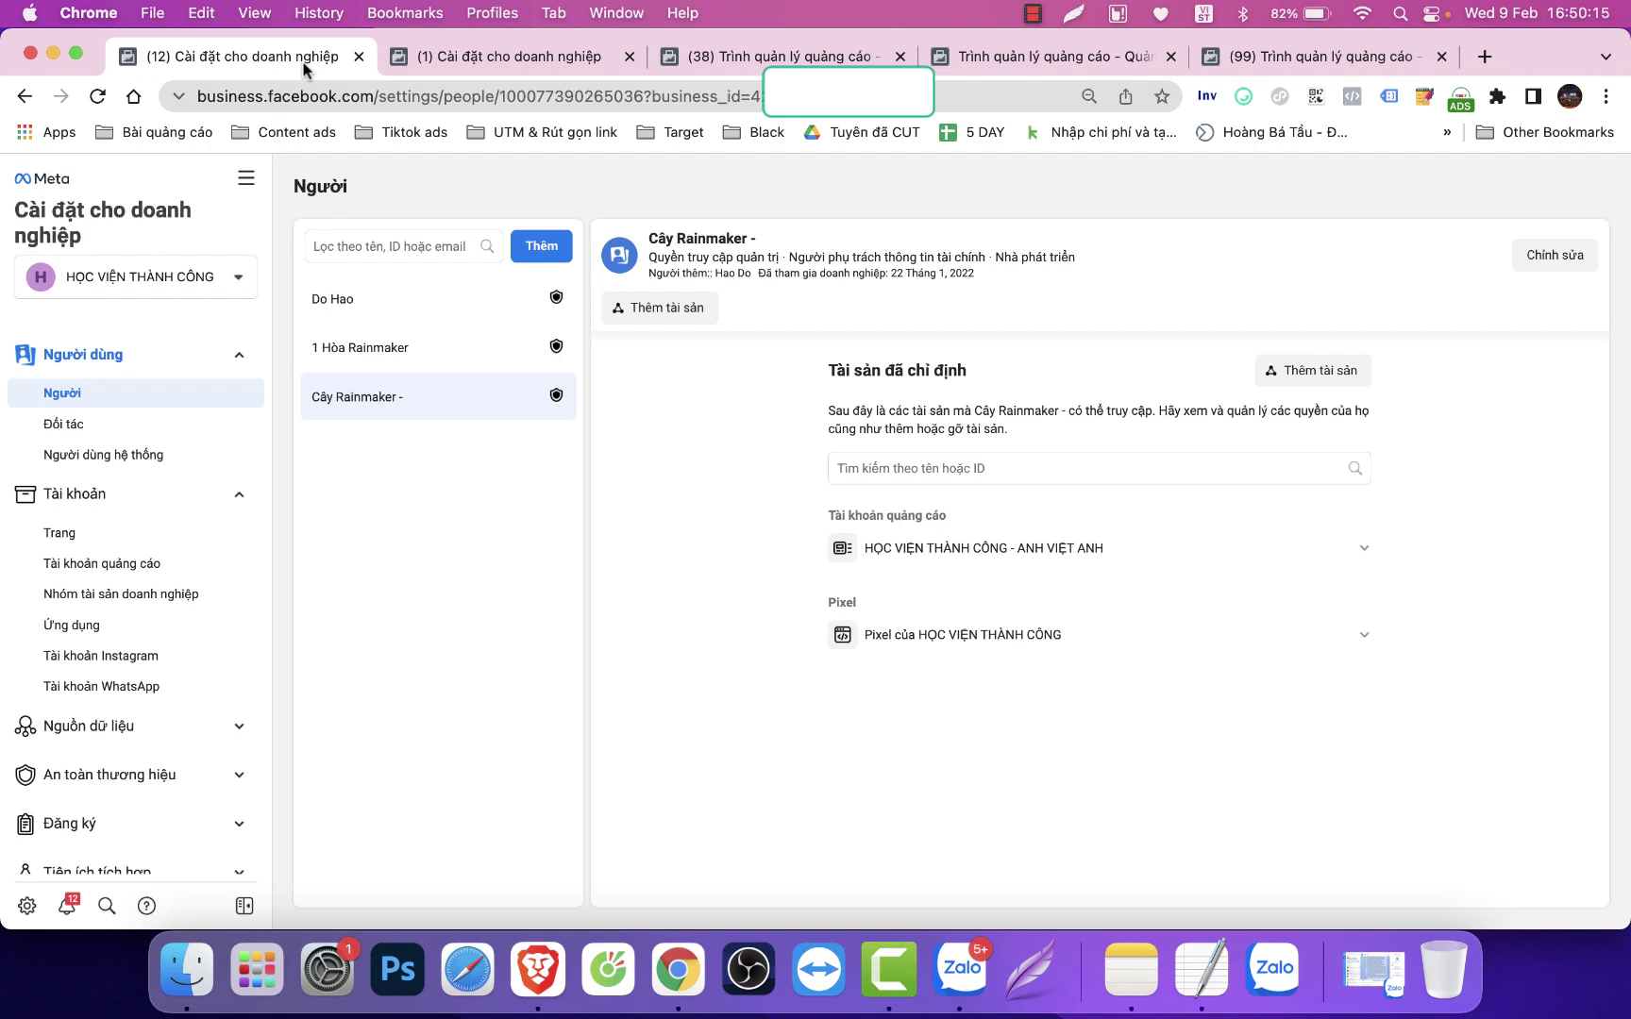
drag(758, 91, 961, 123)
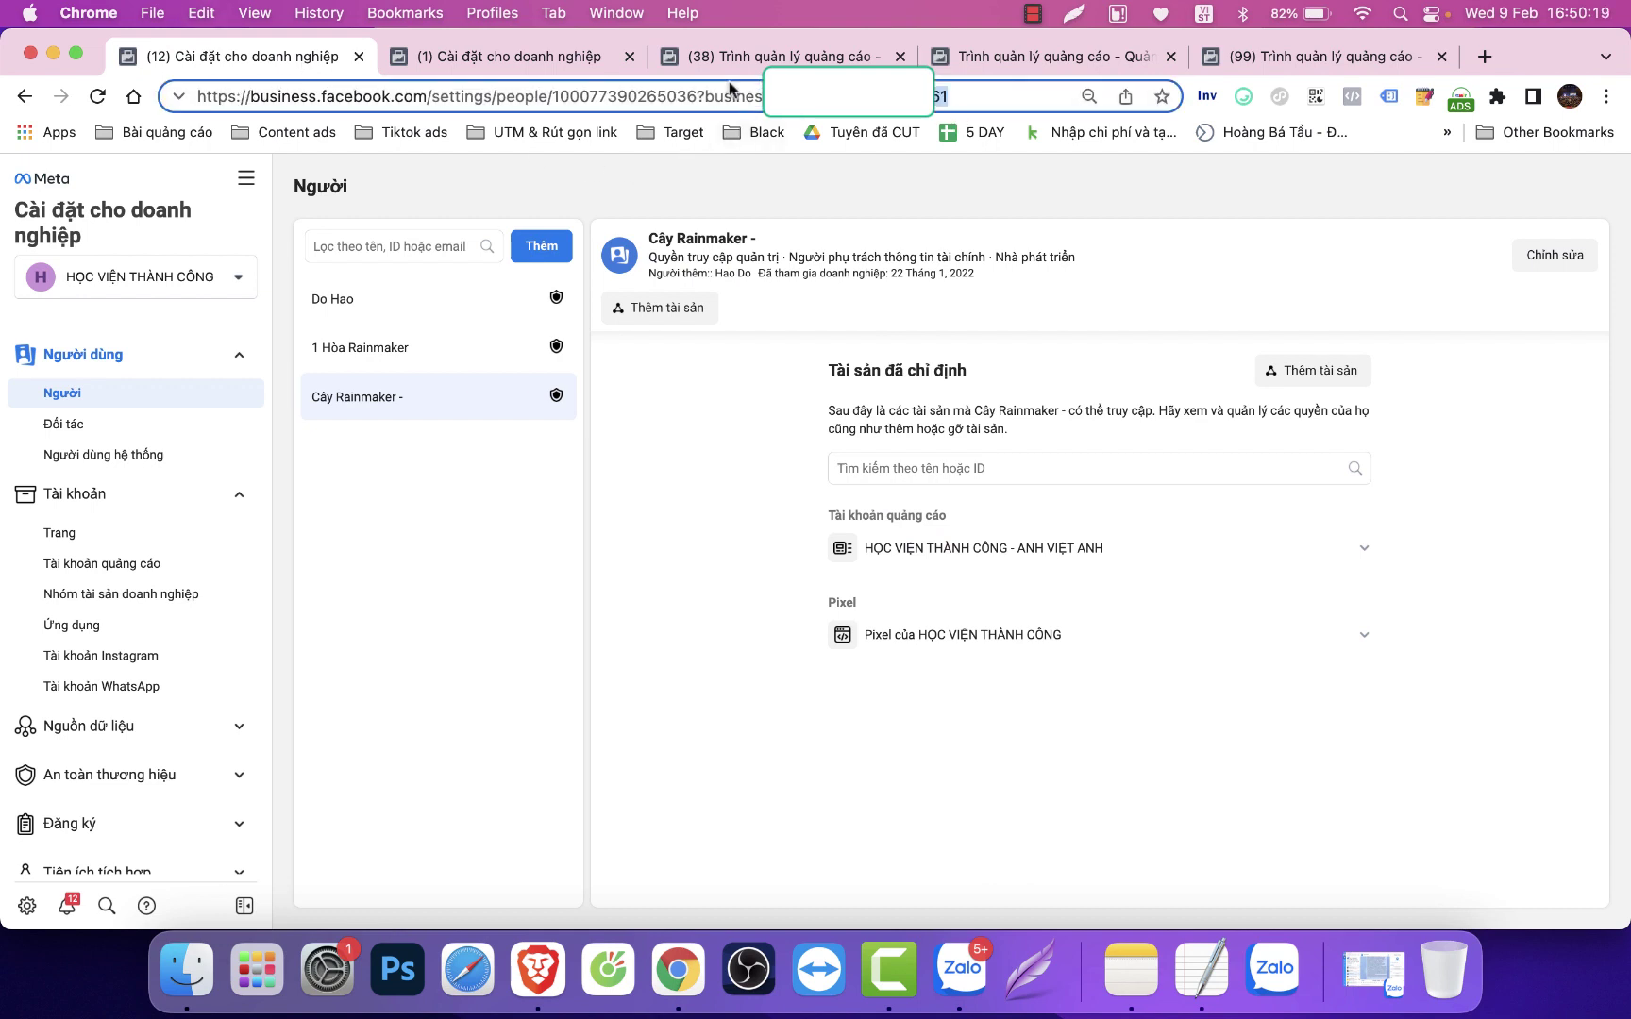
click(500, 57)
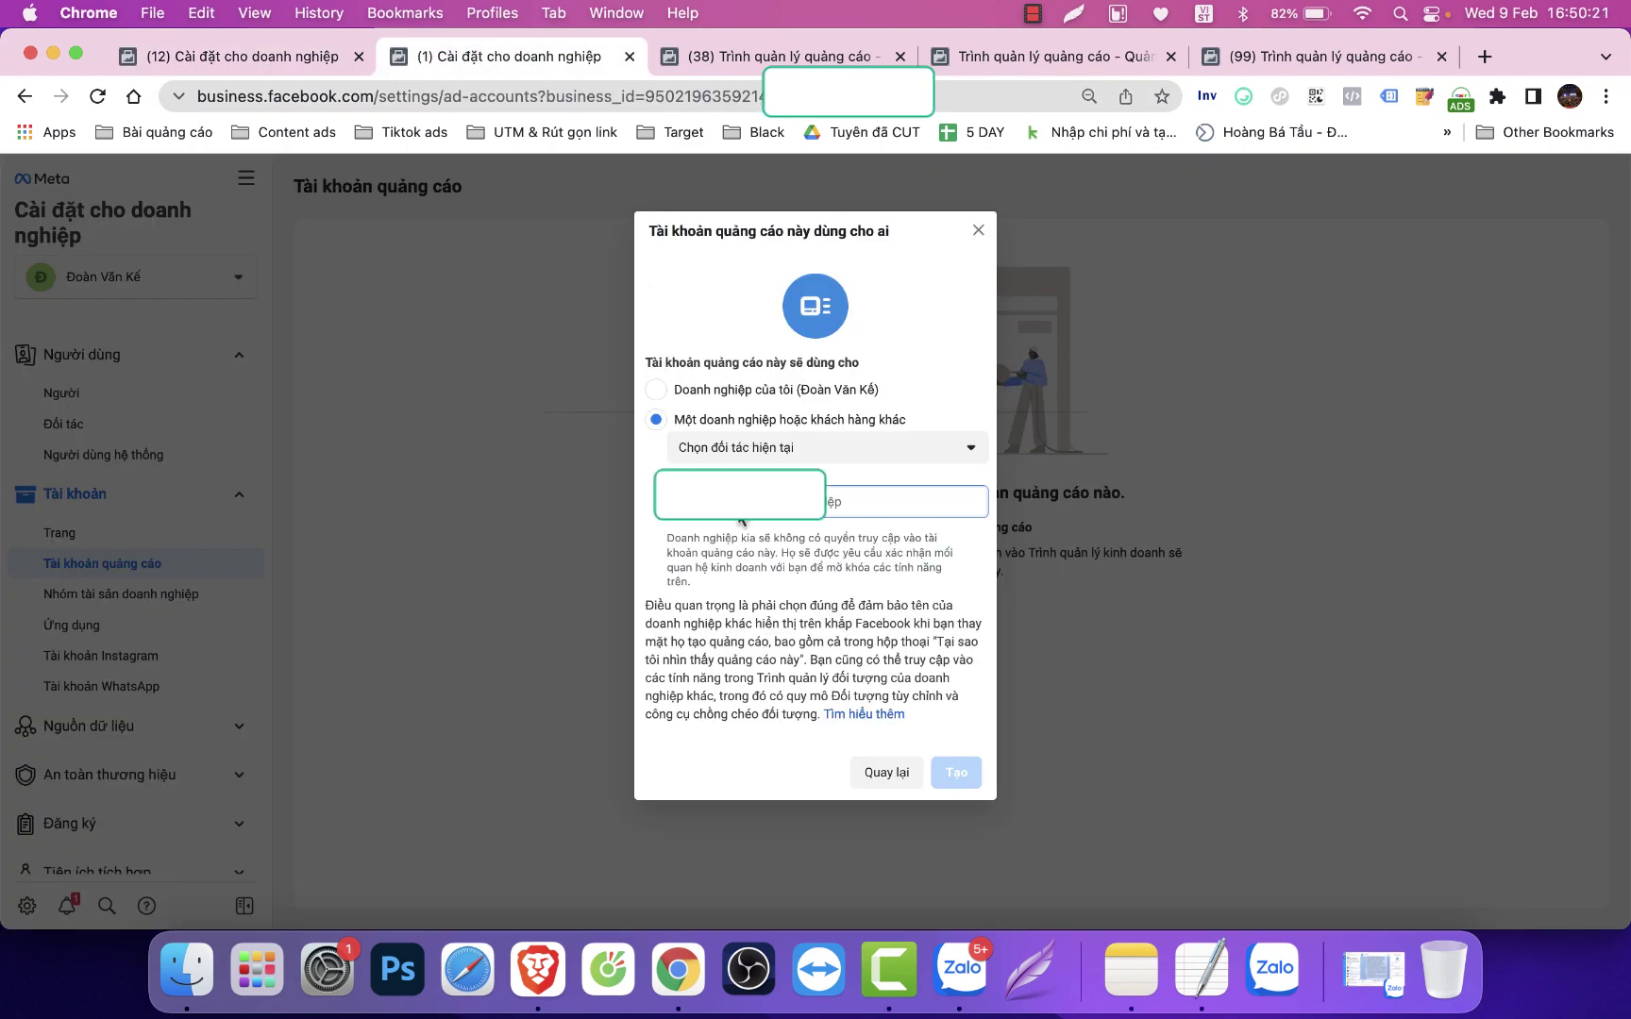
key(super+v)
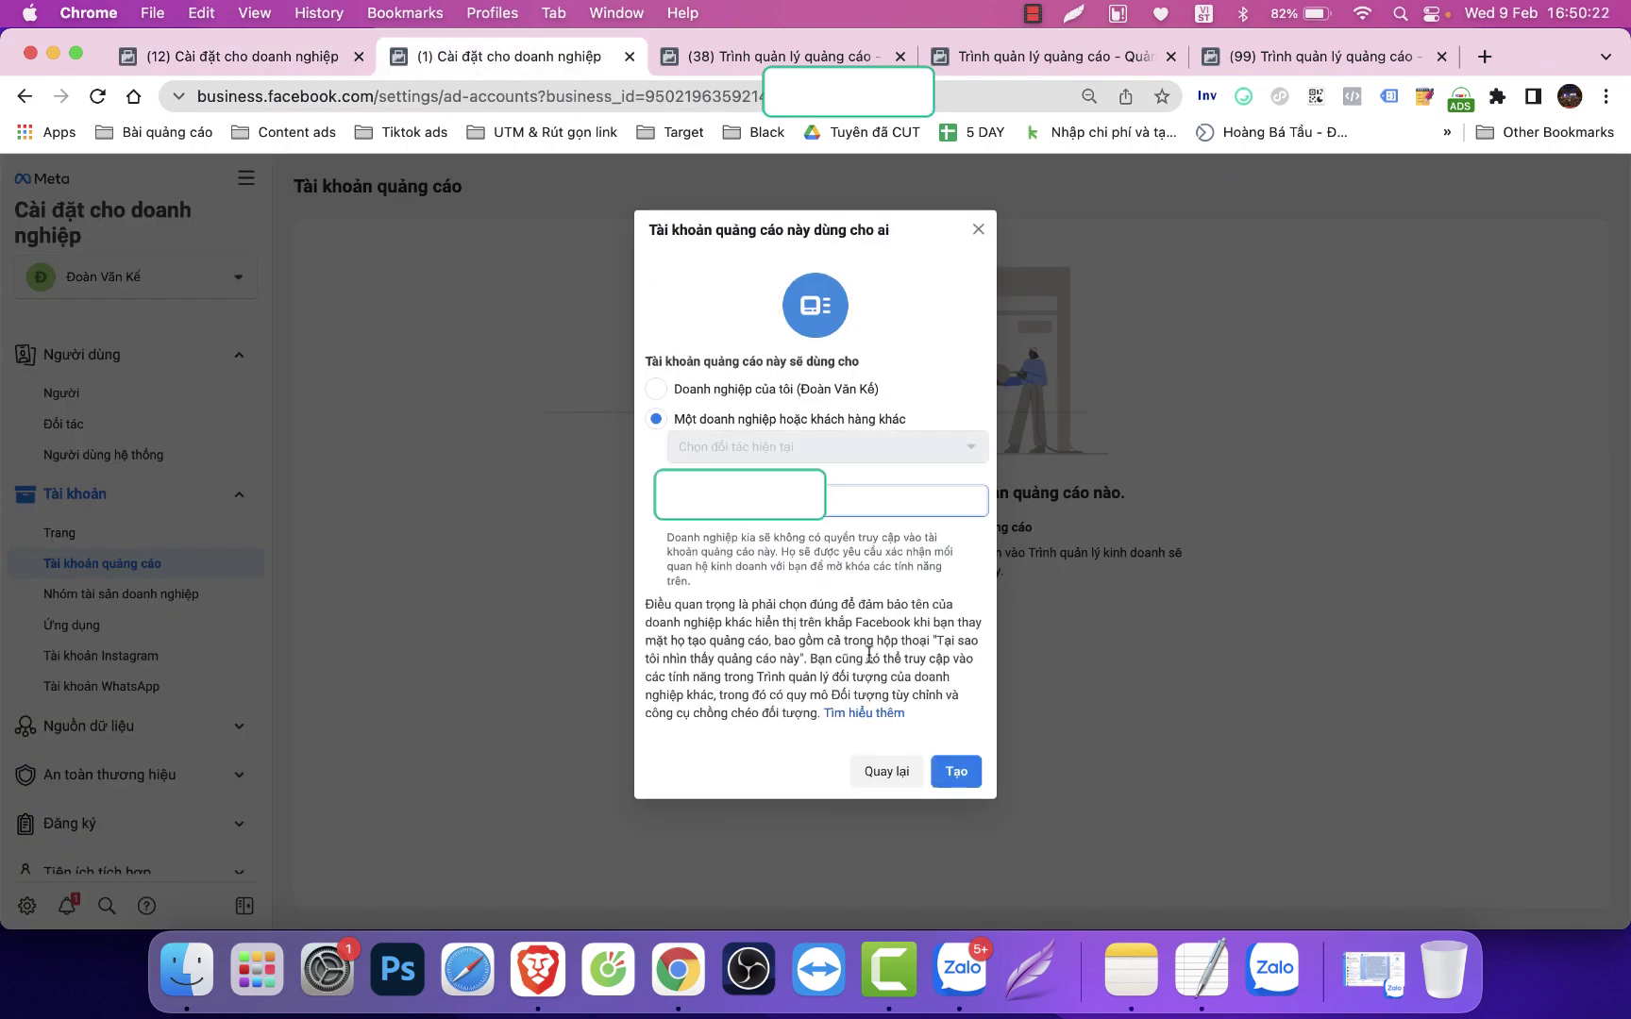
click(956, 771)
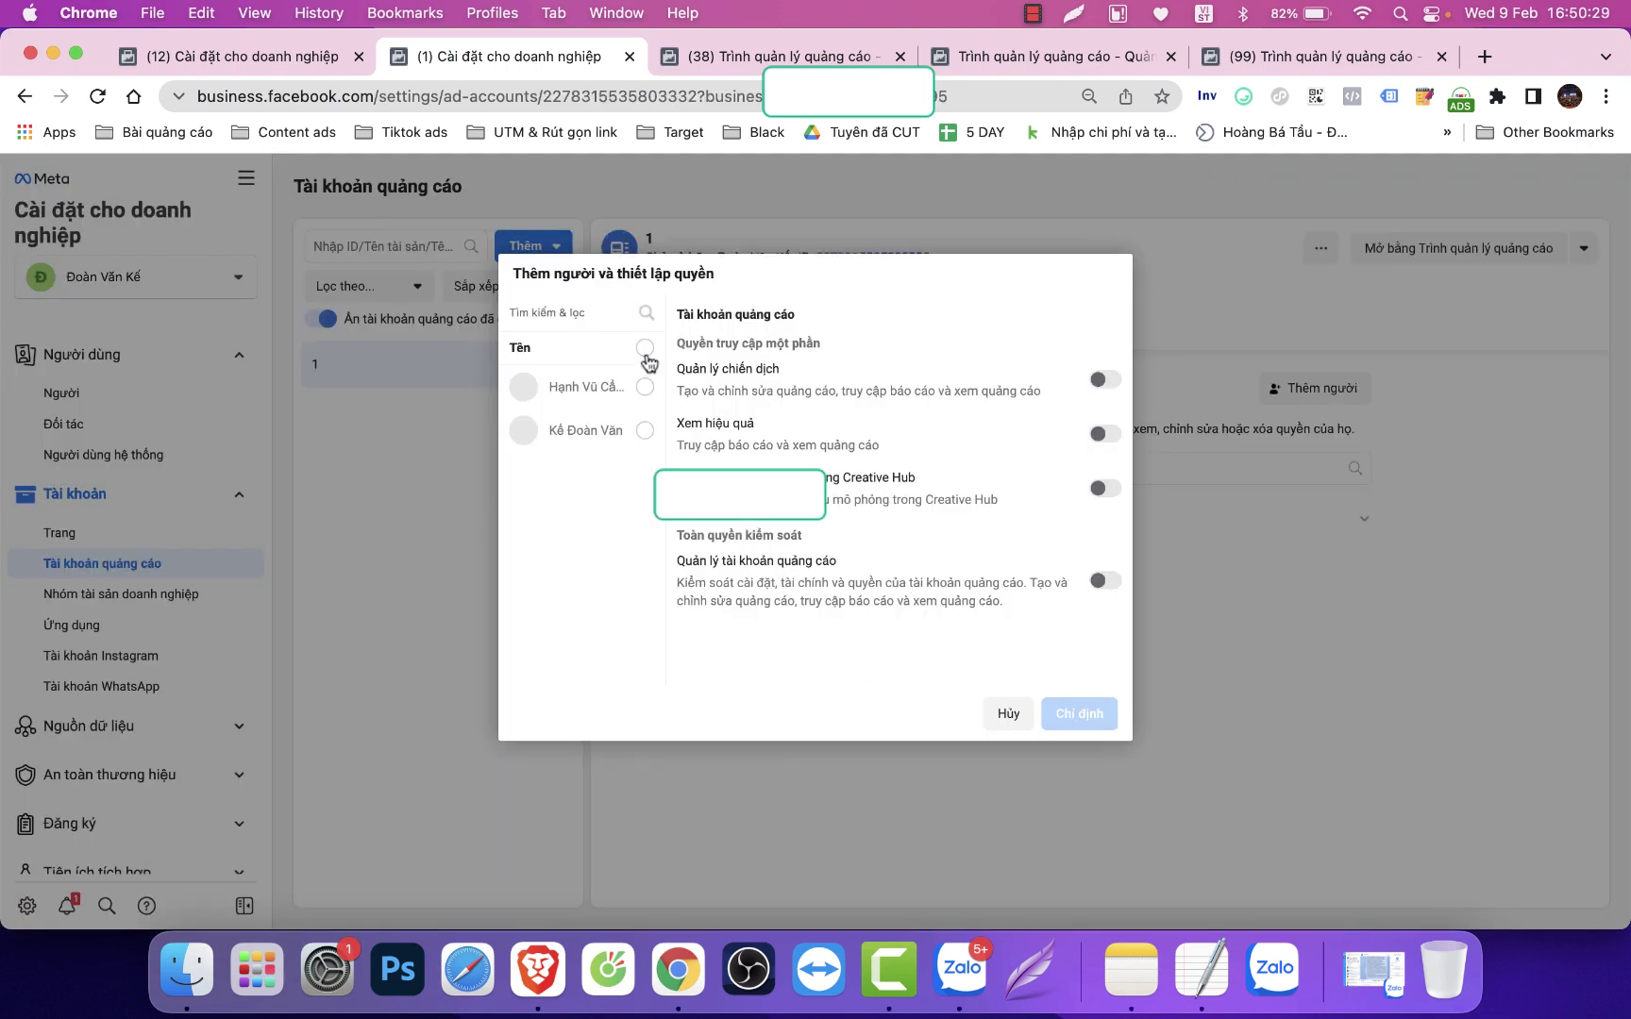
Give all listed people full control of the new ad account (Quản lý tài khoản quảng cáo) and exit without adding payment information
click(645, 349)
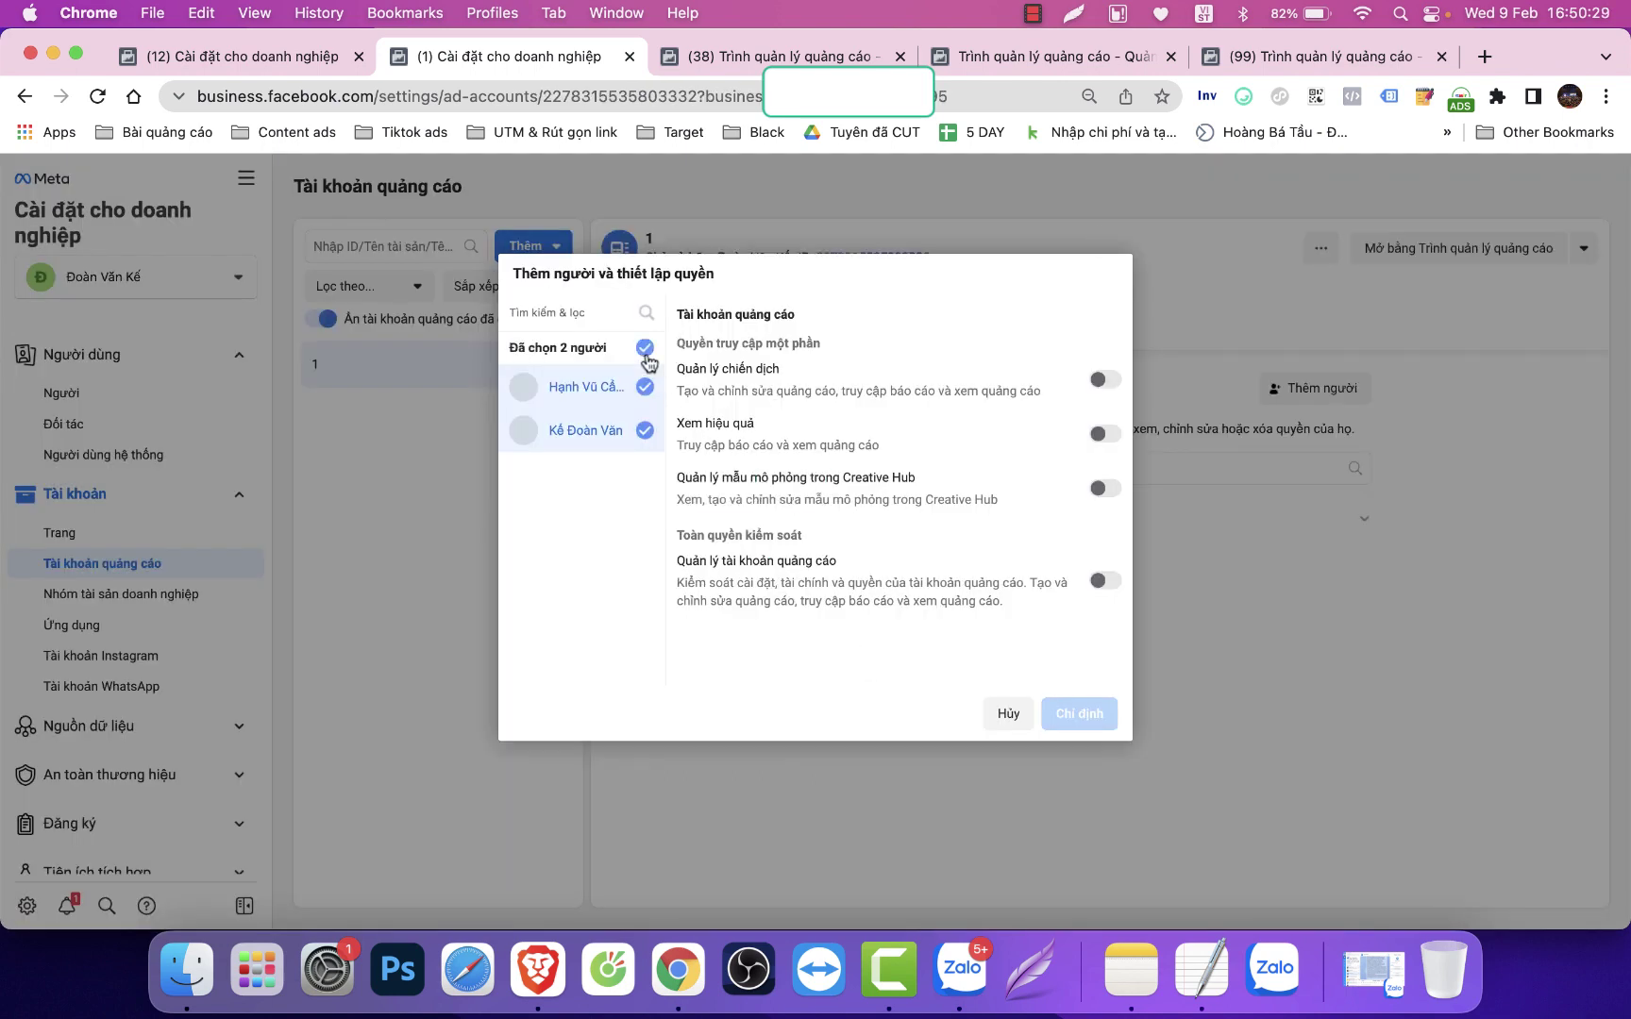
click(1105, 580)
click(1079, 714)
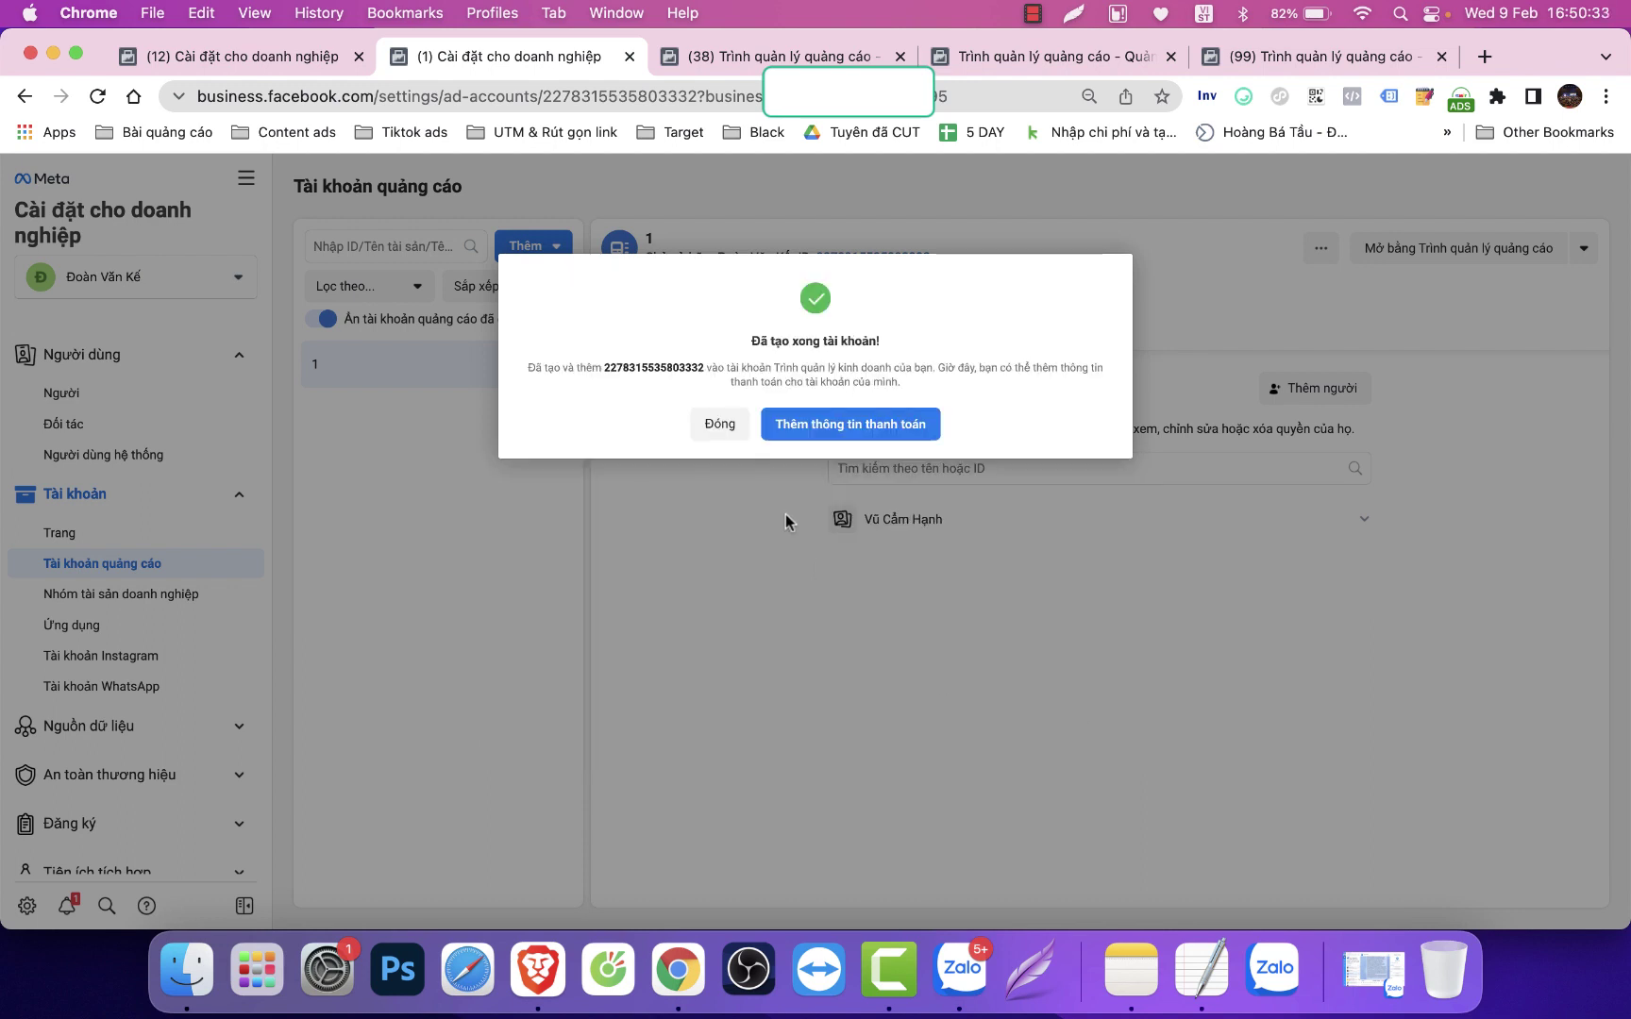
click(722, 426)
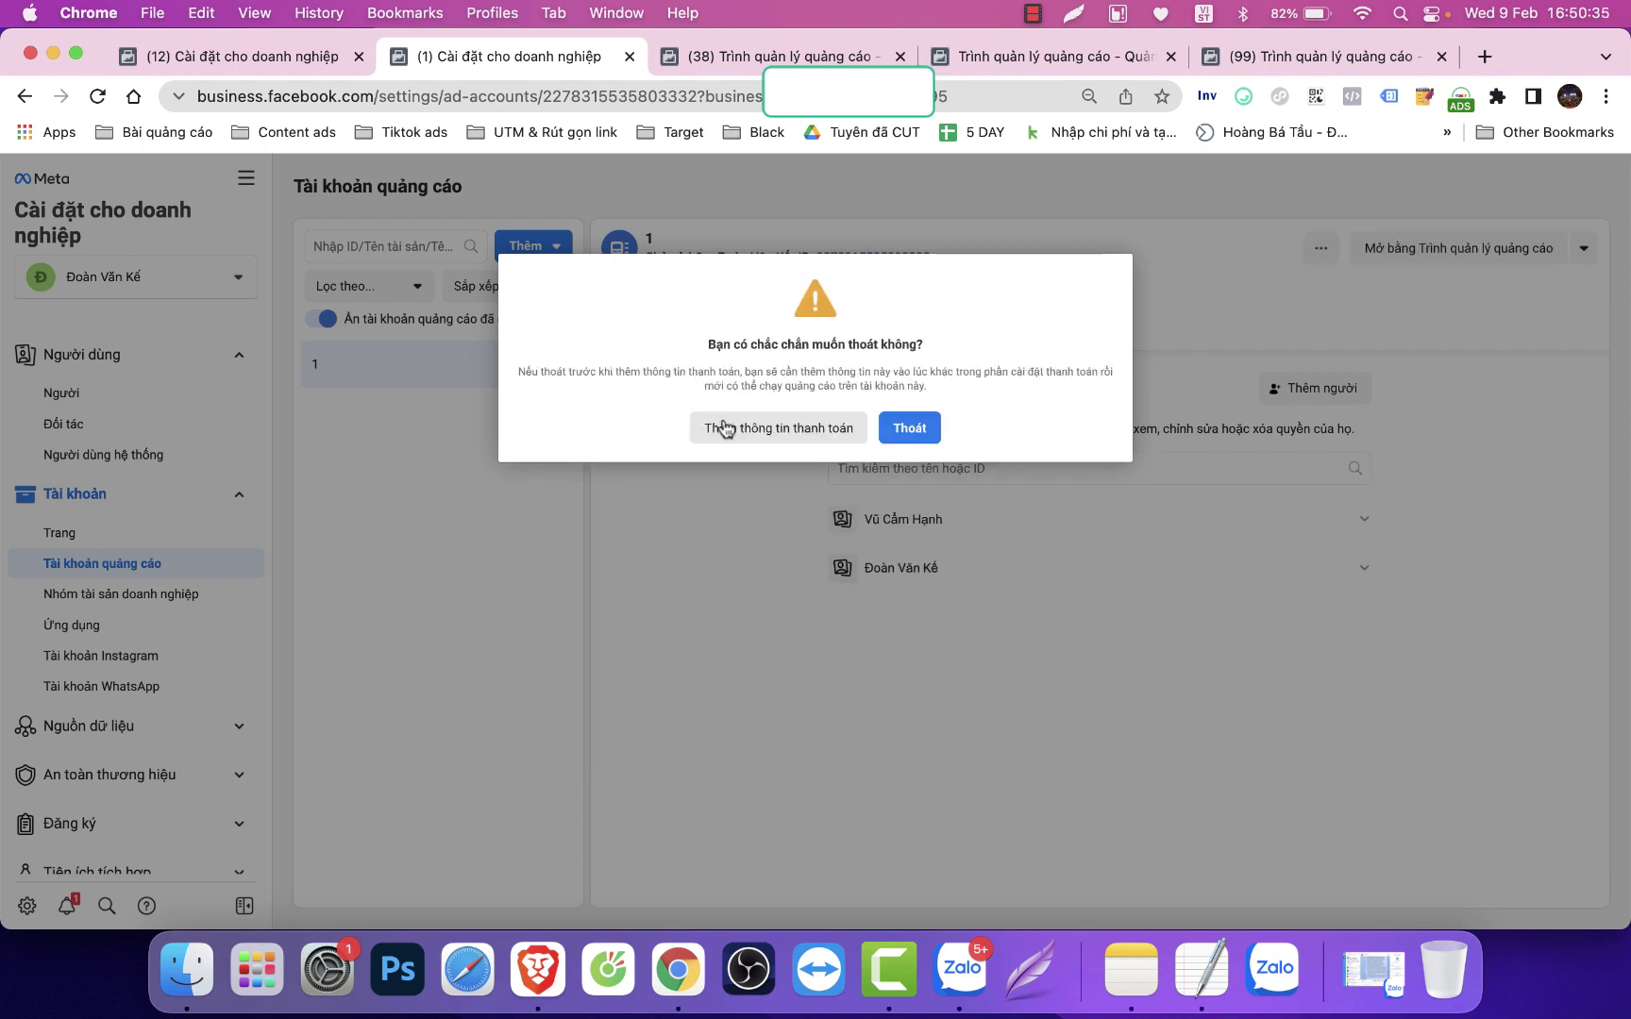
click(909, 430)
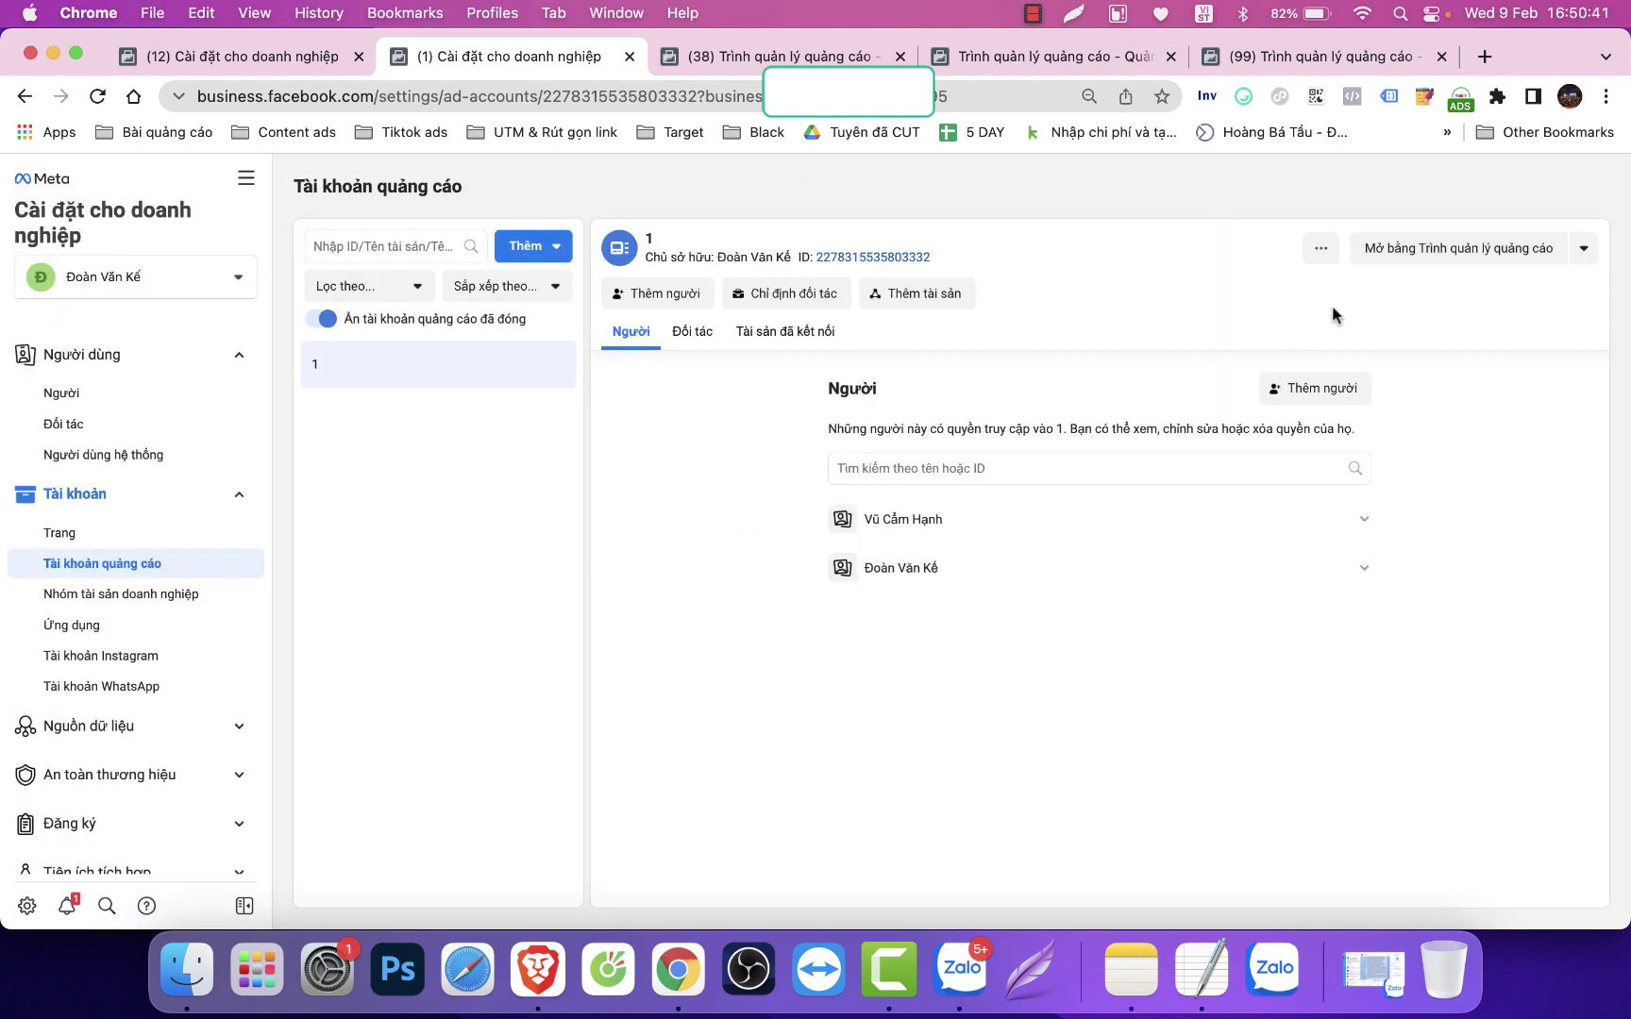
click(1388, 257)
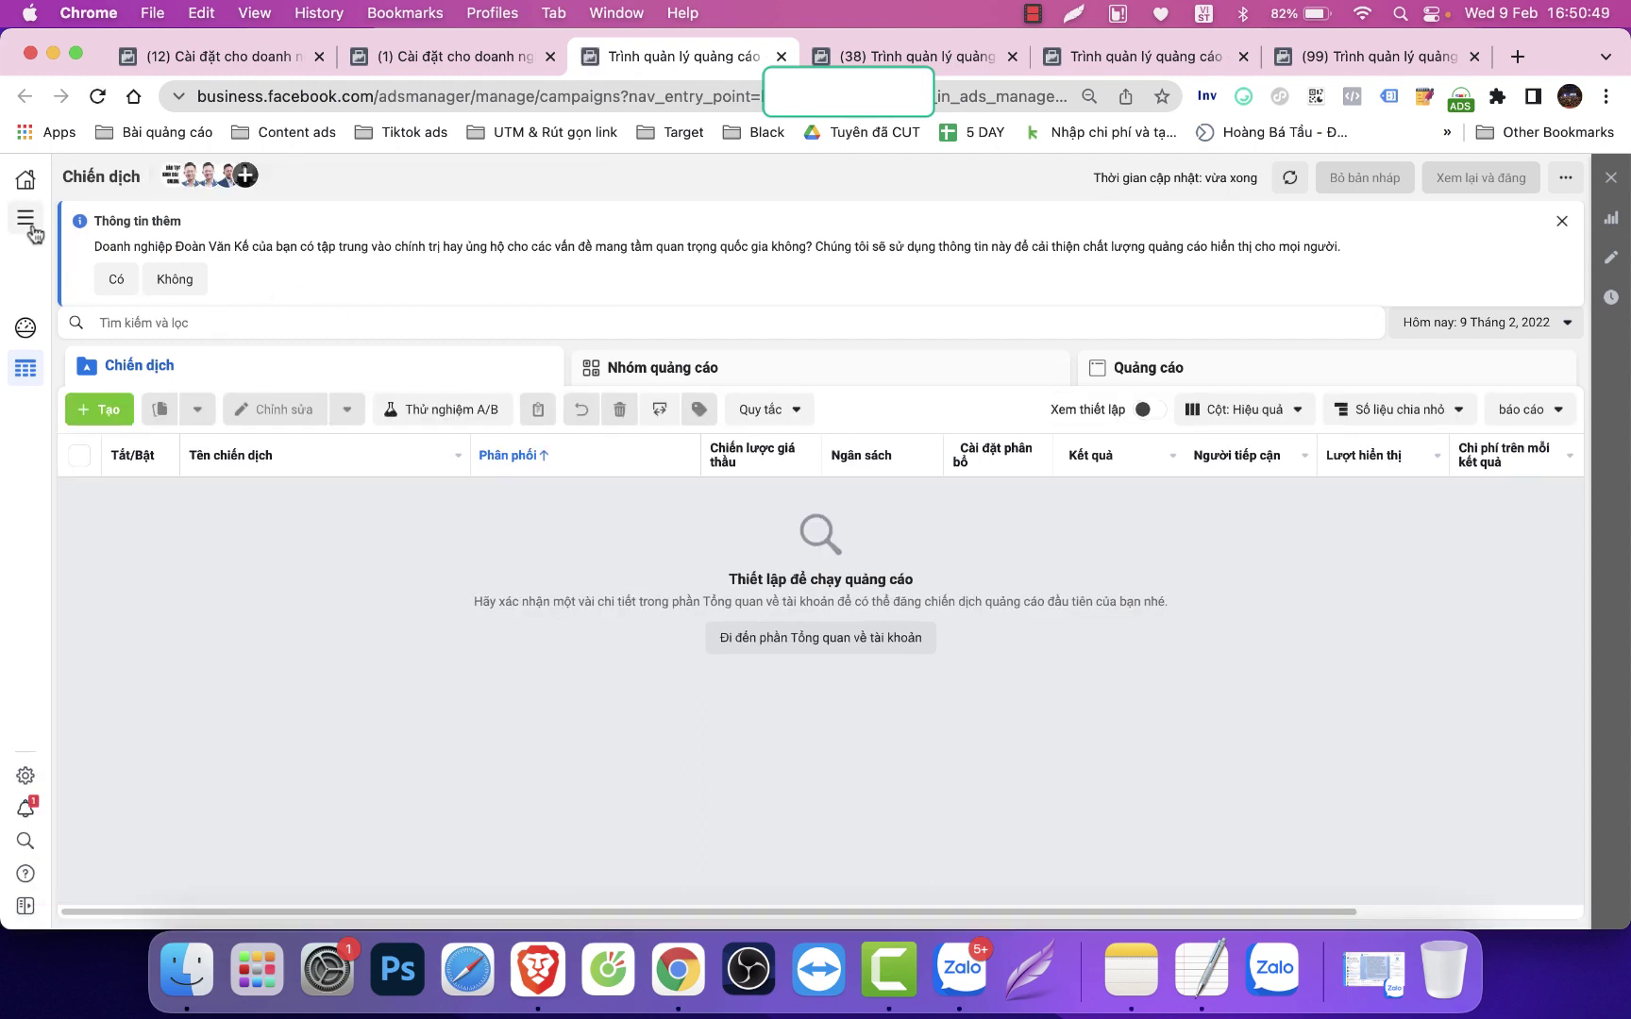
click(30, 226)
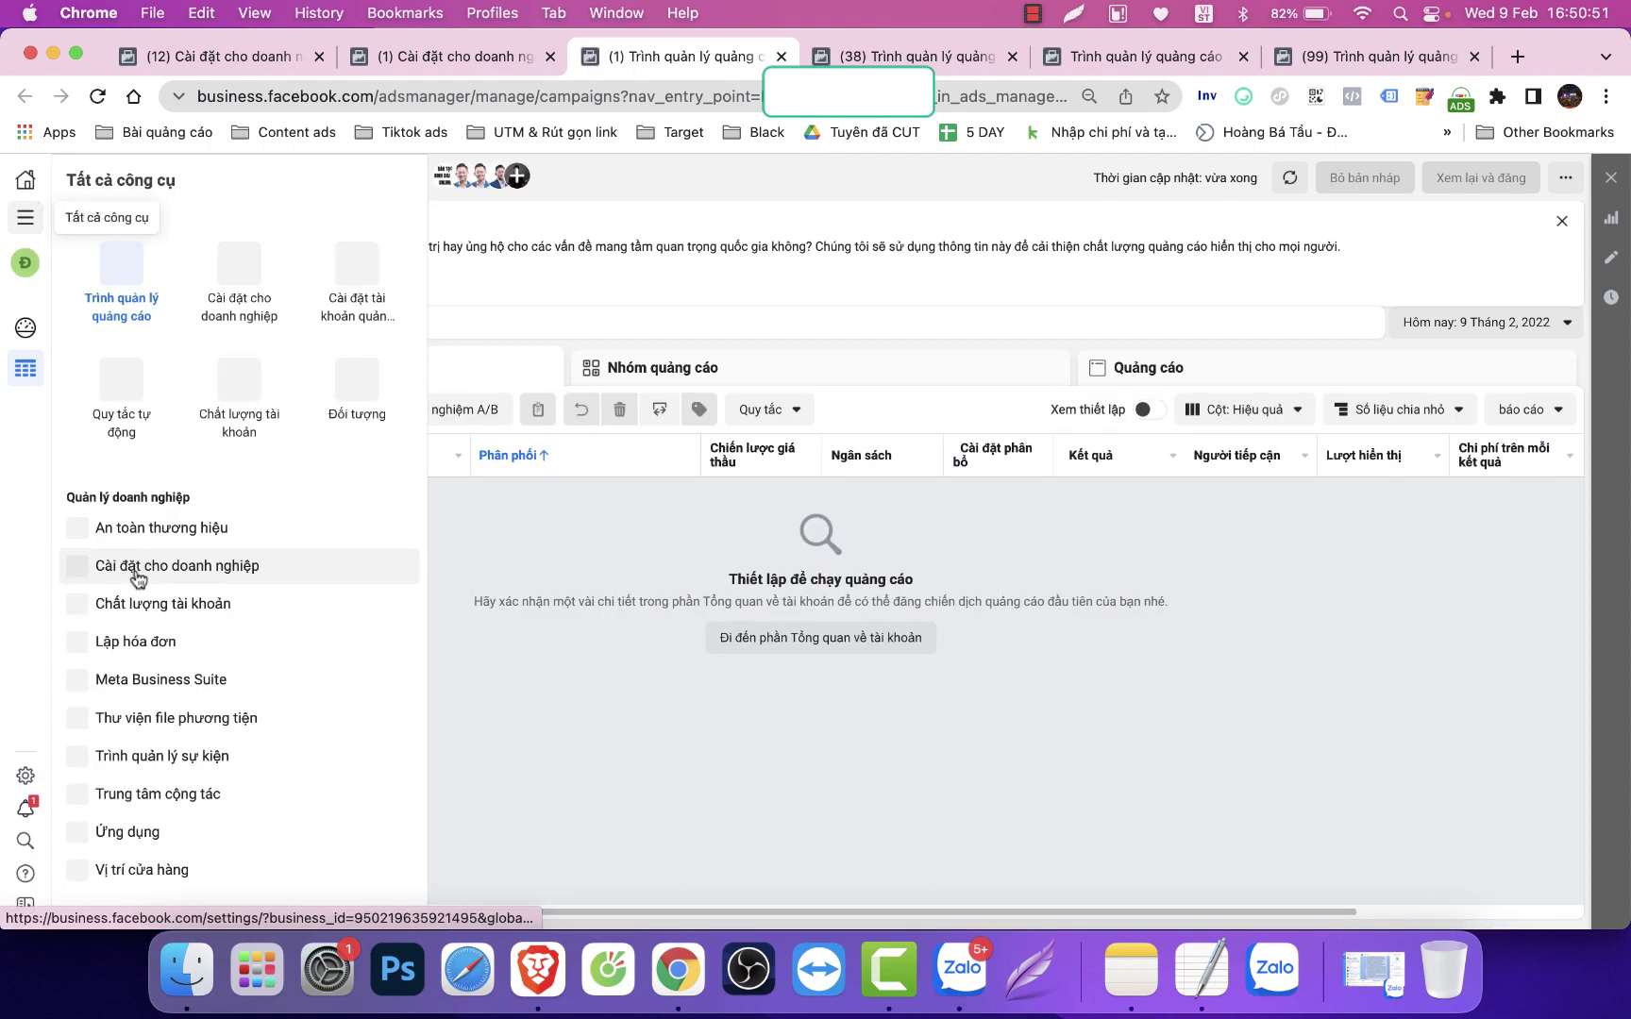
click(132, 642)
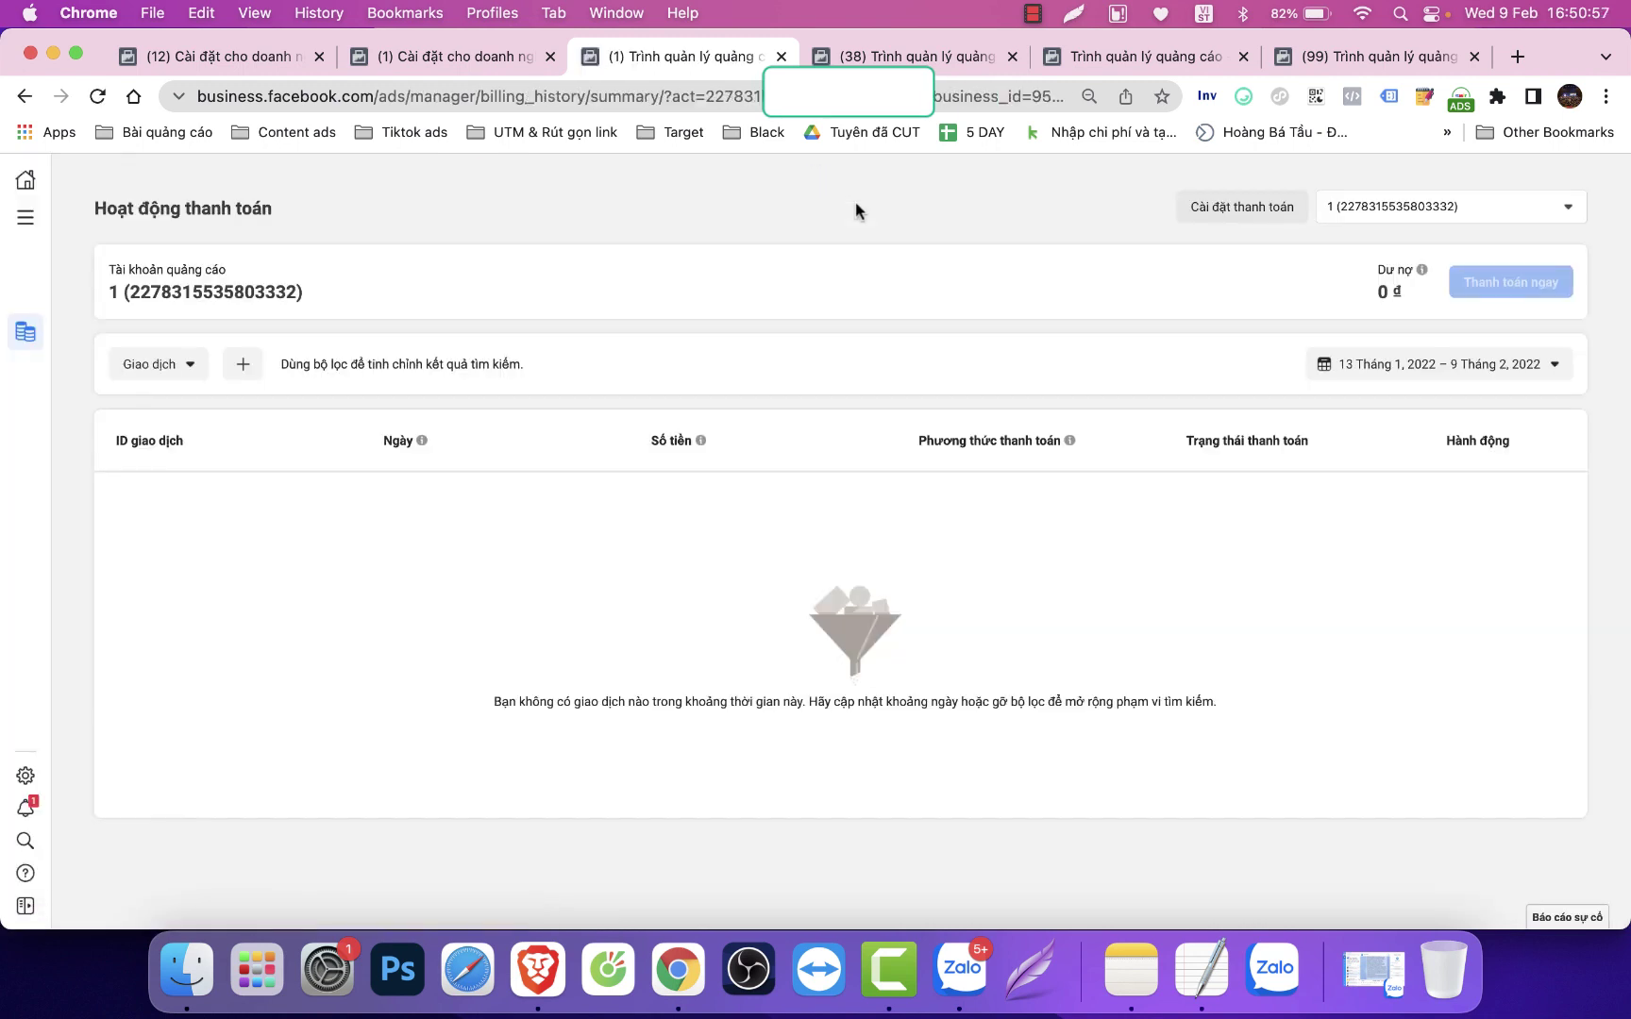
click(1229, 210)
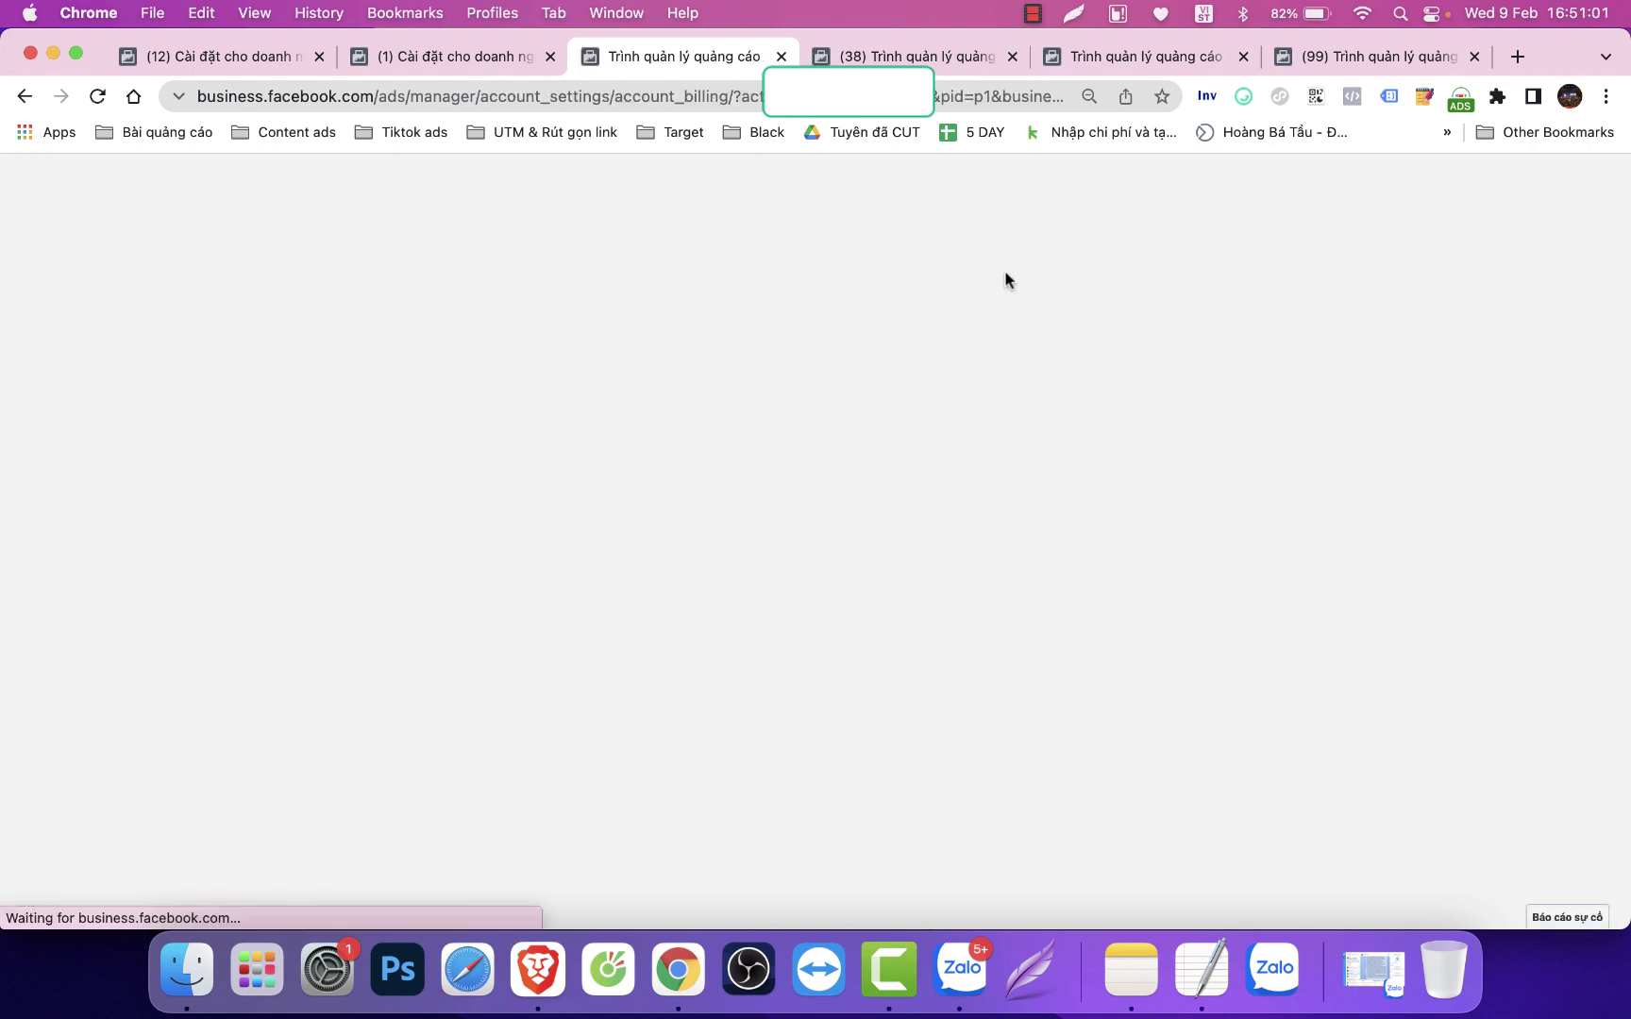
right_click(1006, 280)
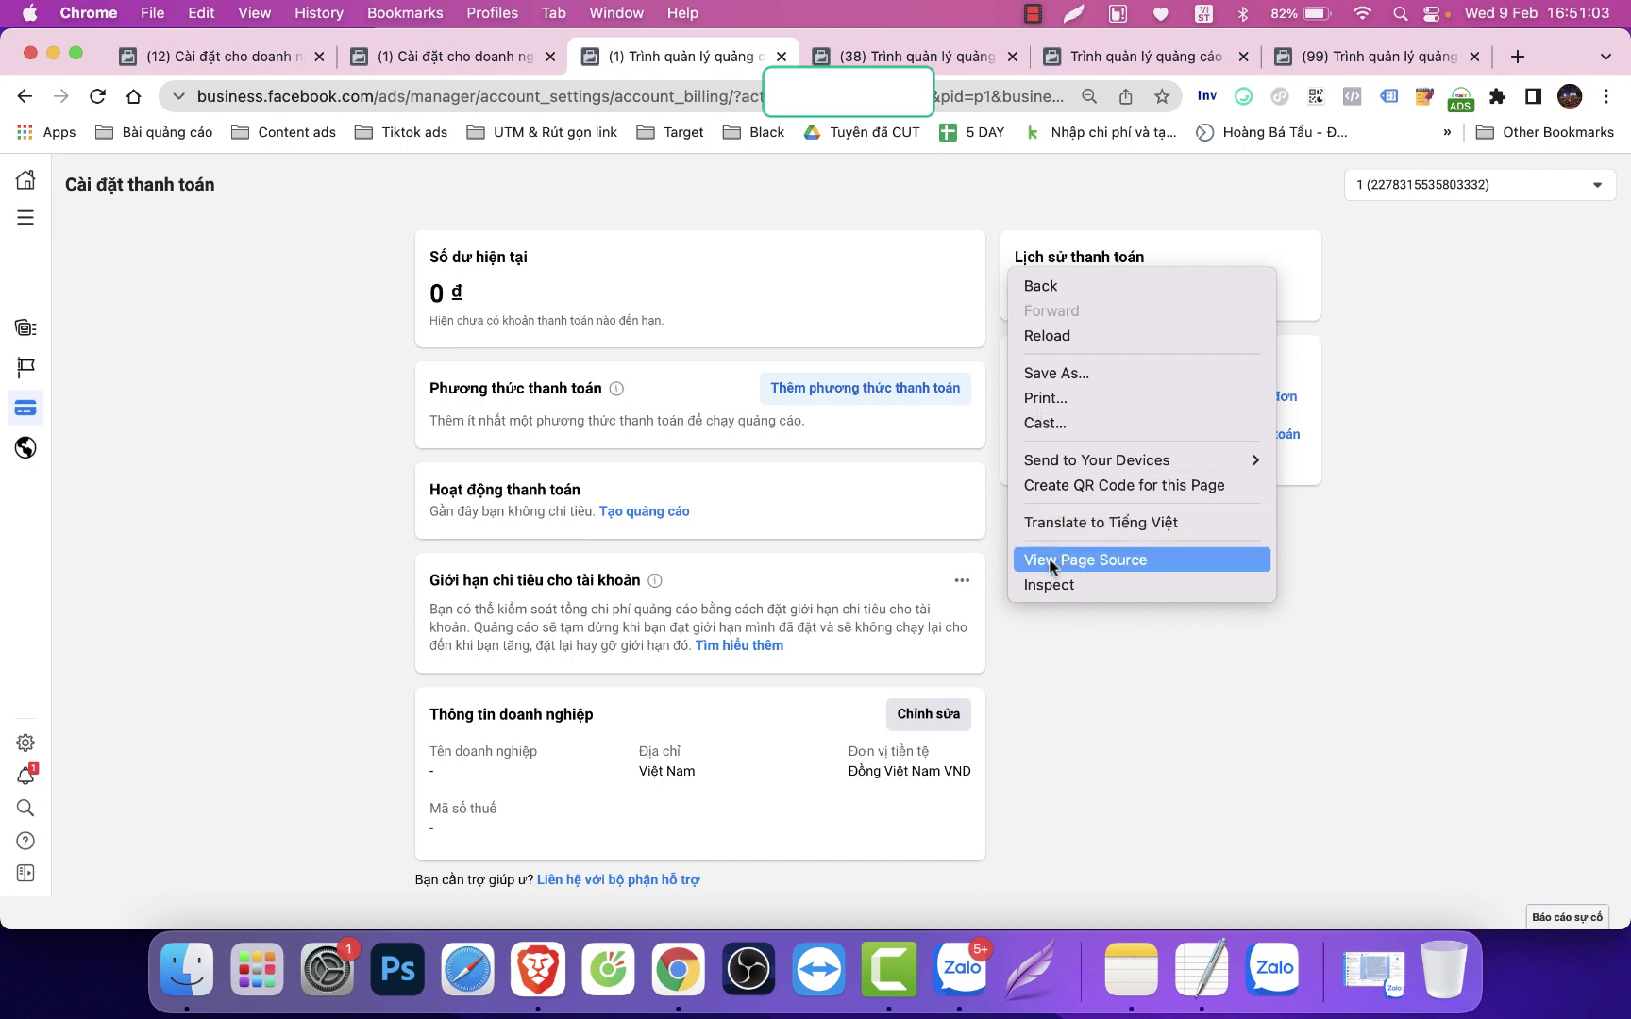
click(1050, 586)
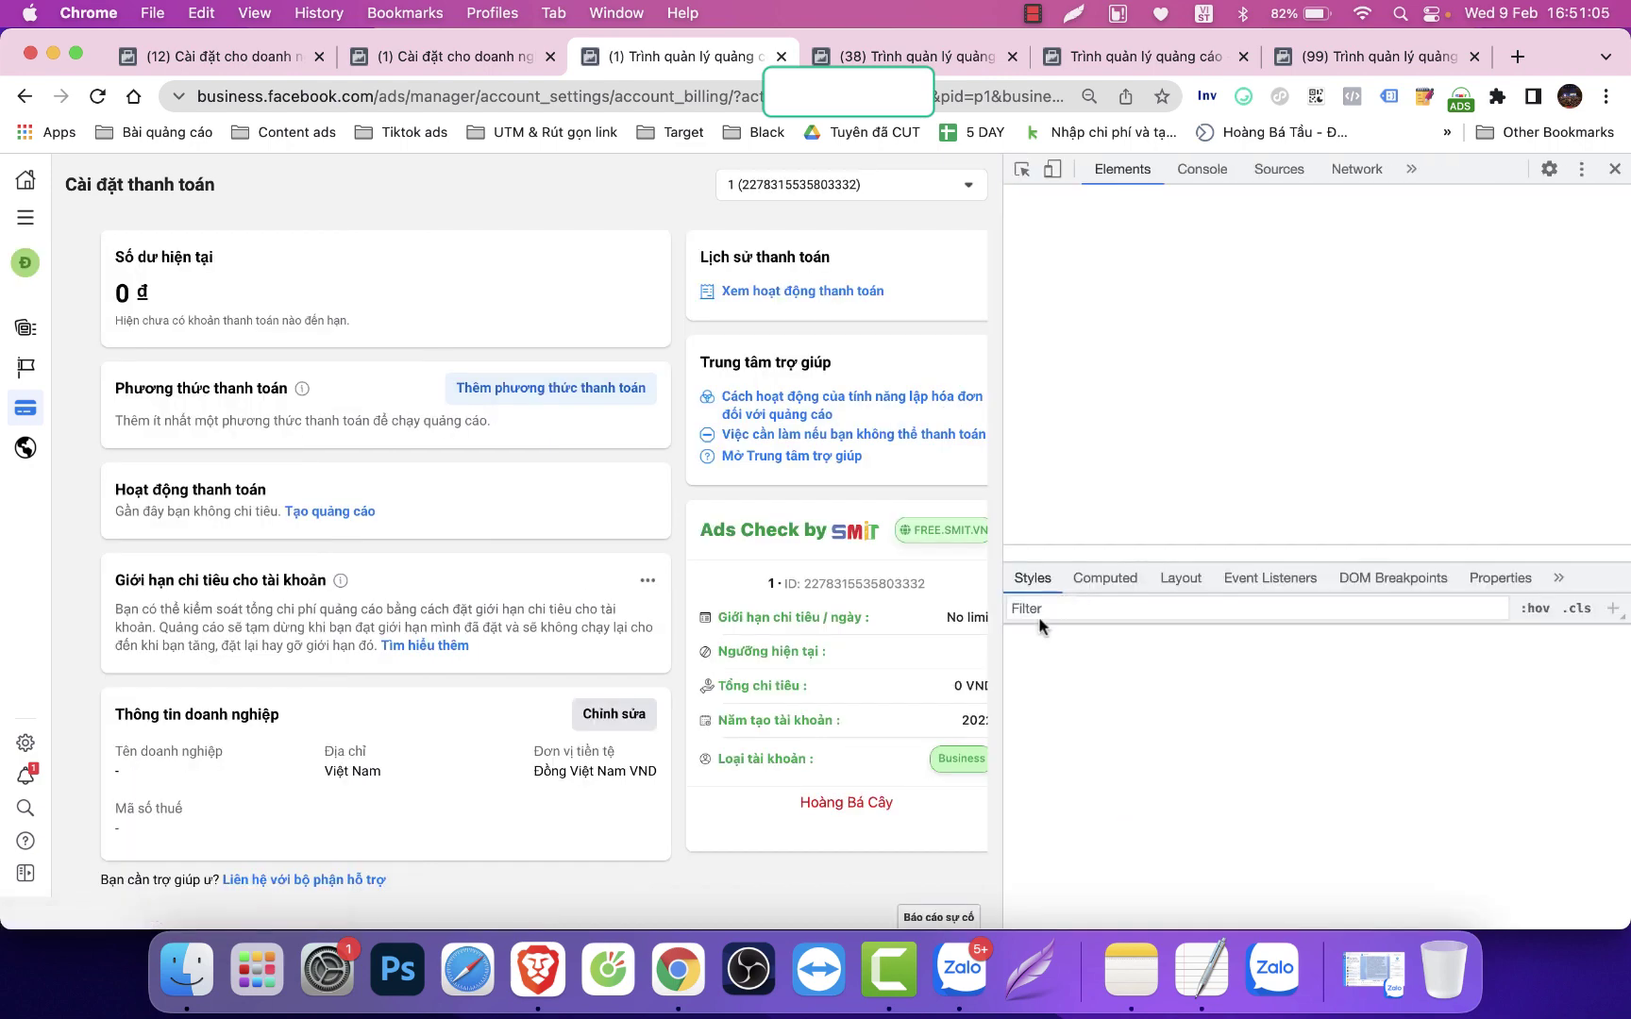
key(super+w)
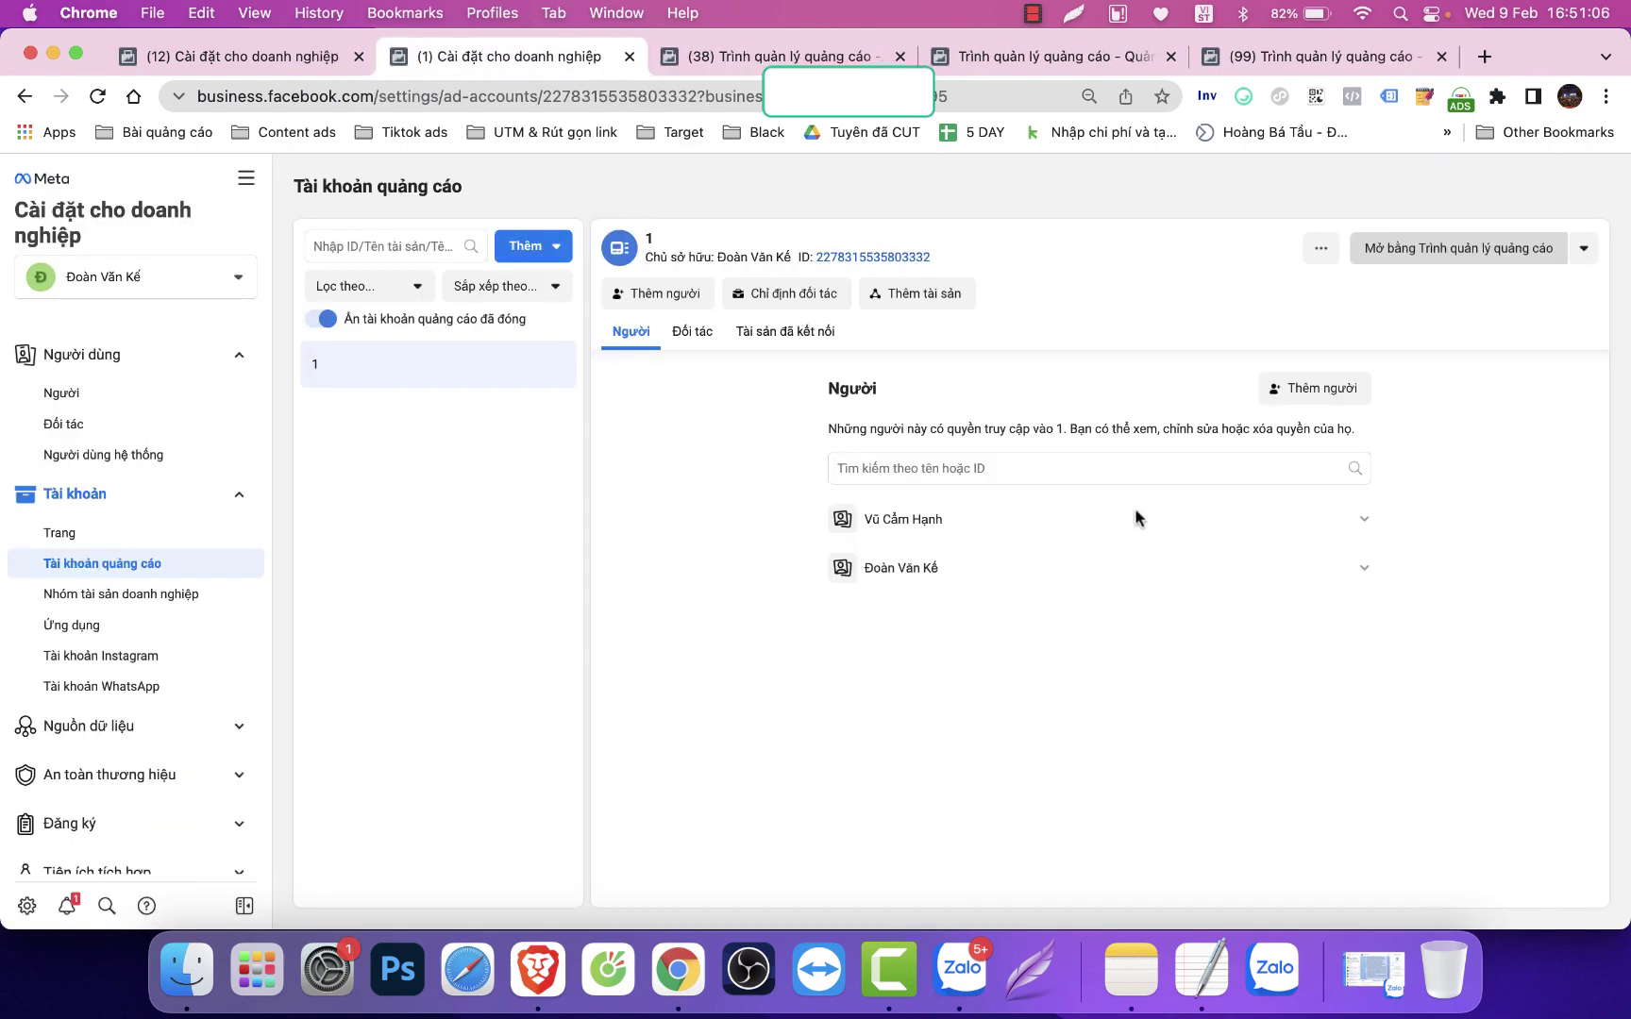
Remove the Facebook Ads Check by SMIT extension from the browser
right_click(1468, 114)
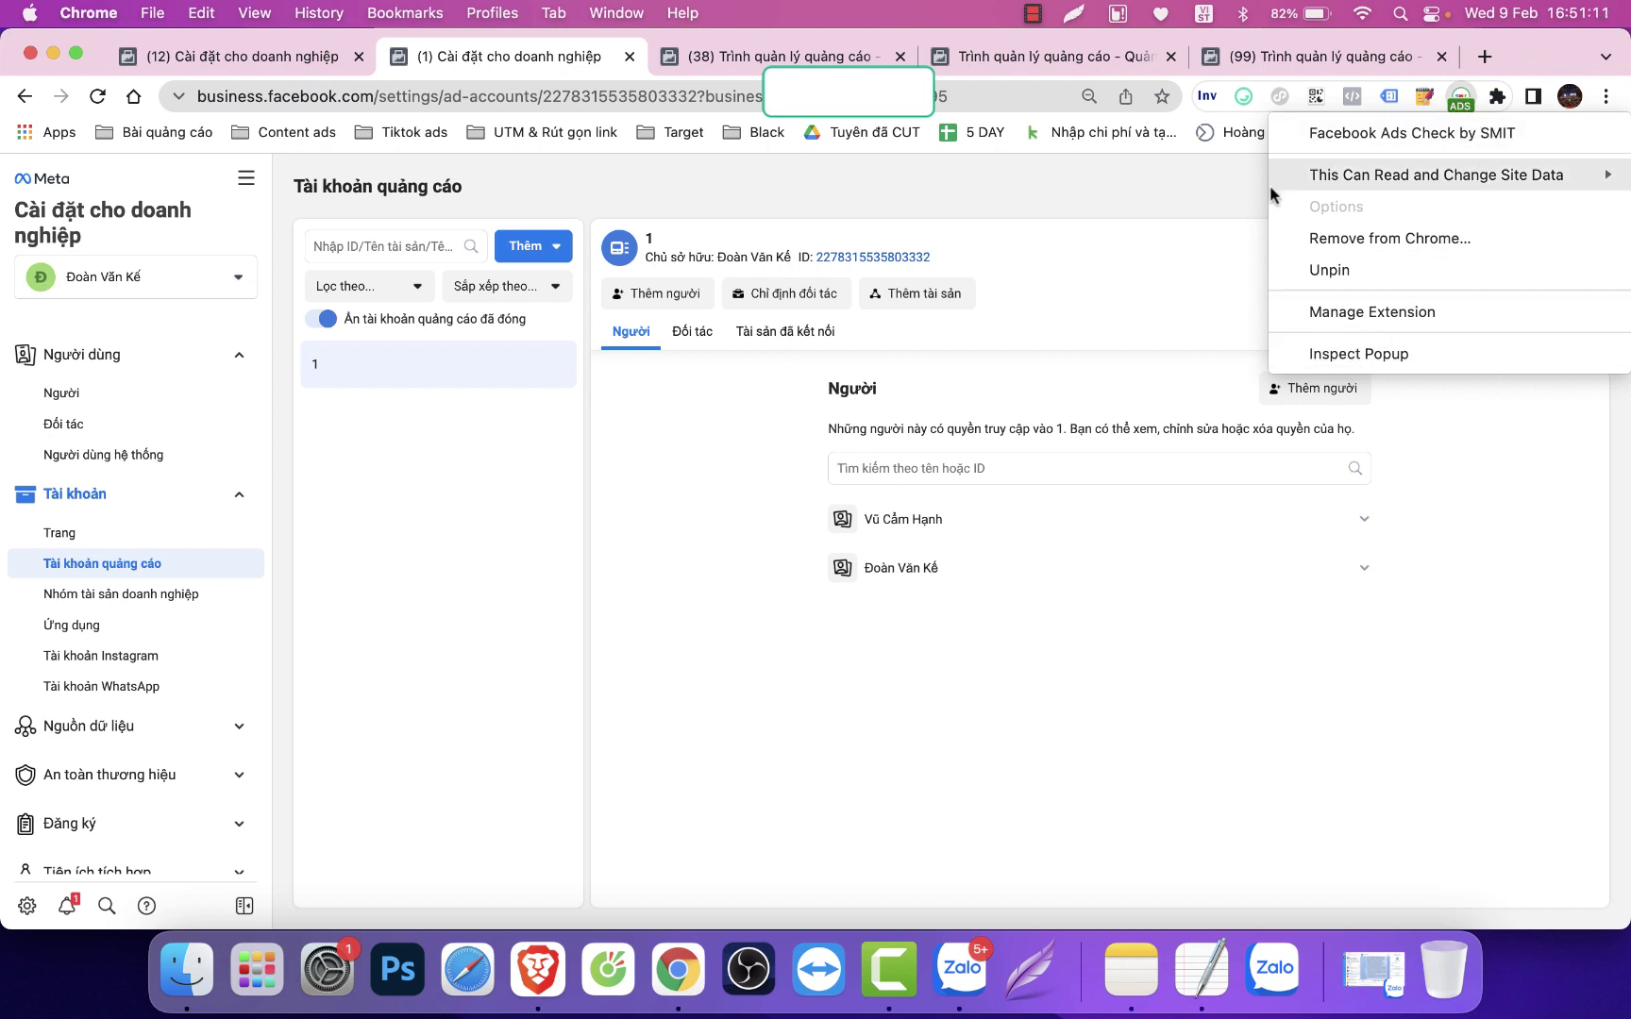
click(1338, 237)
click(1387, 227)
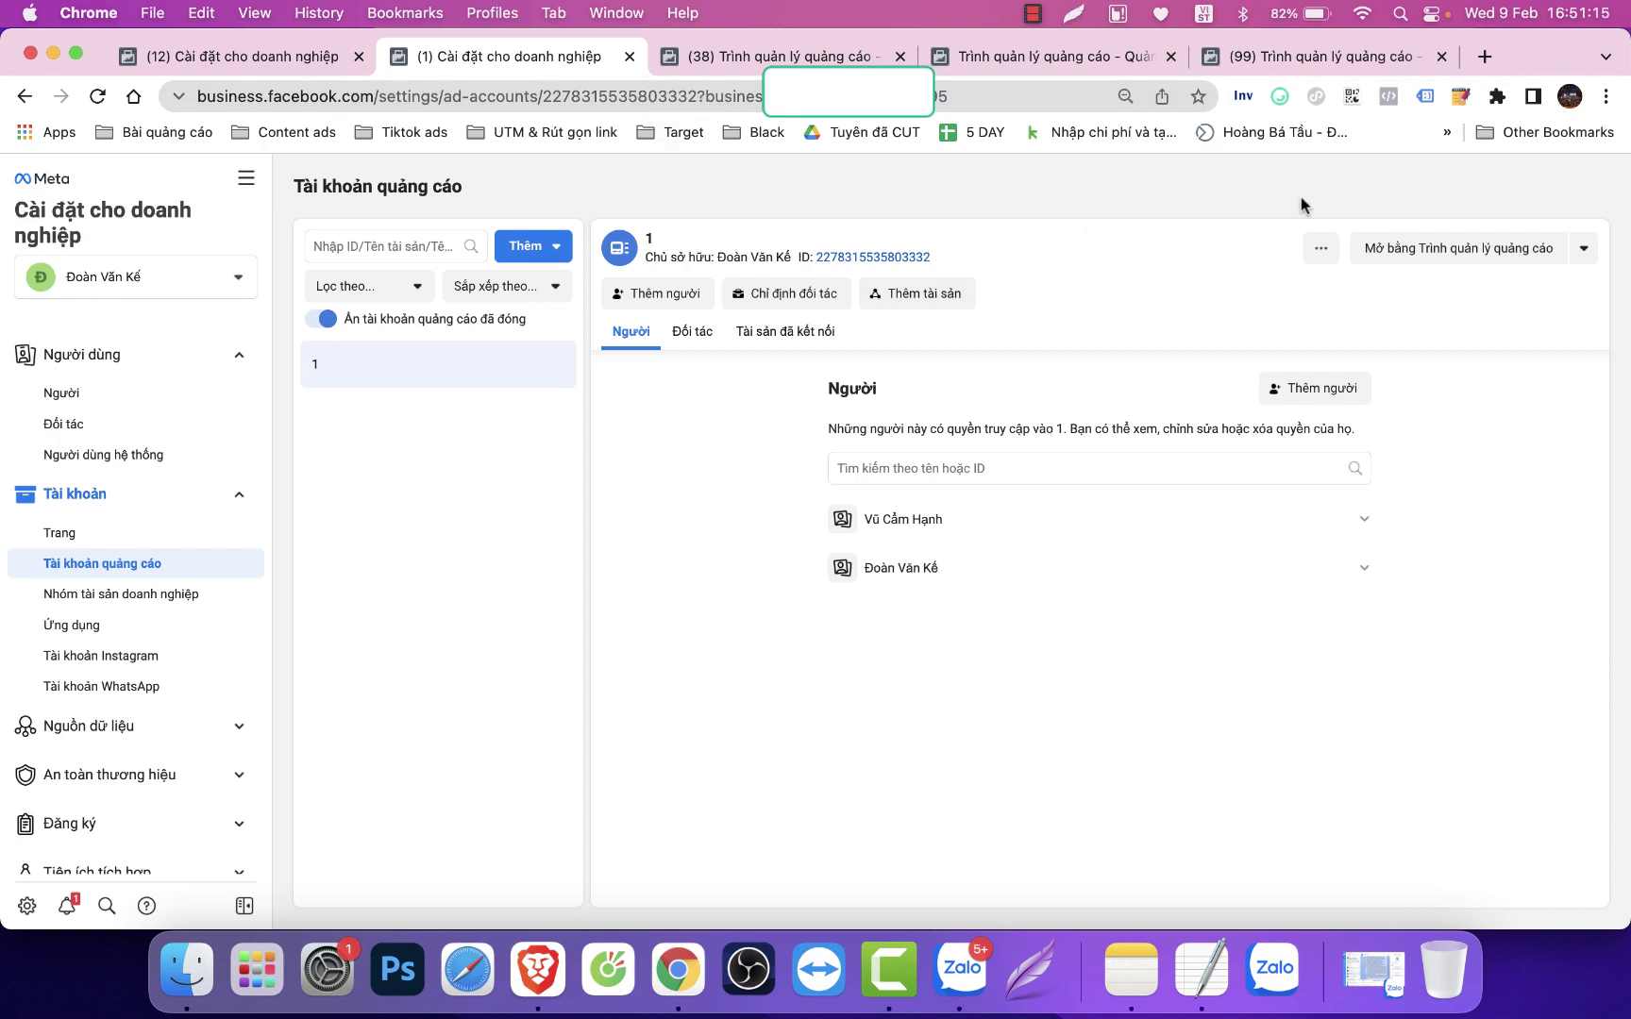
Open the payment settings of ad account 1 through Ads Manager's billing page
click(1355, 255)
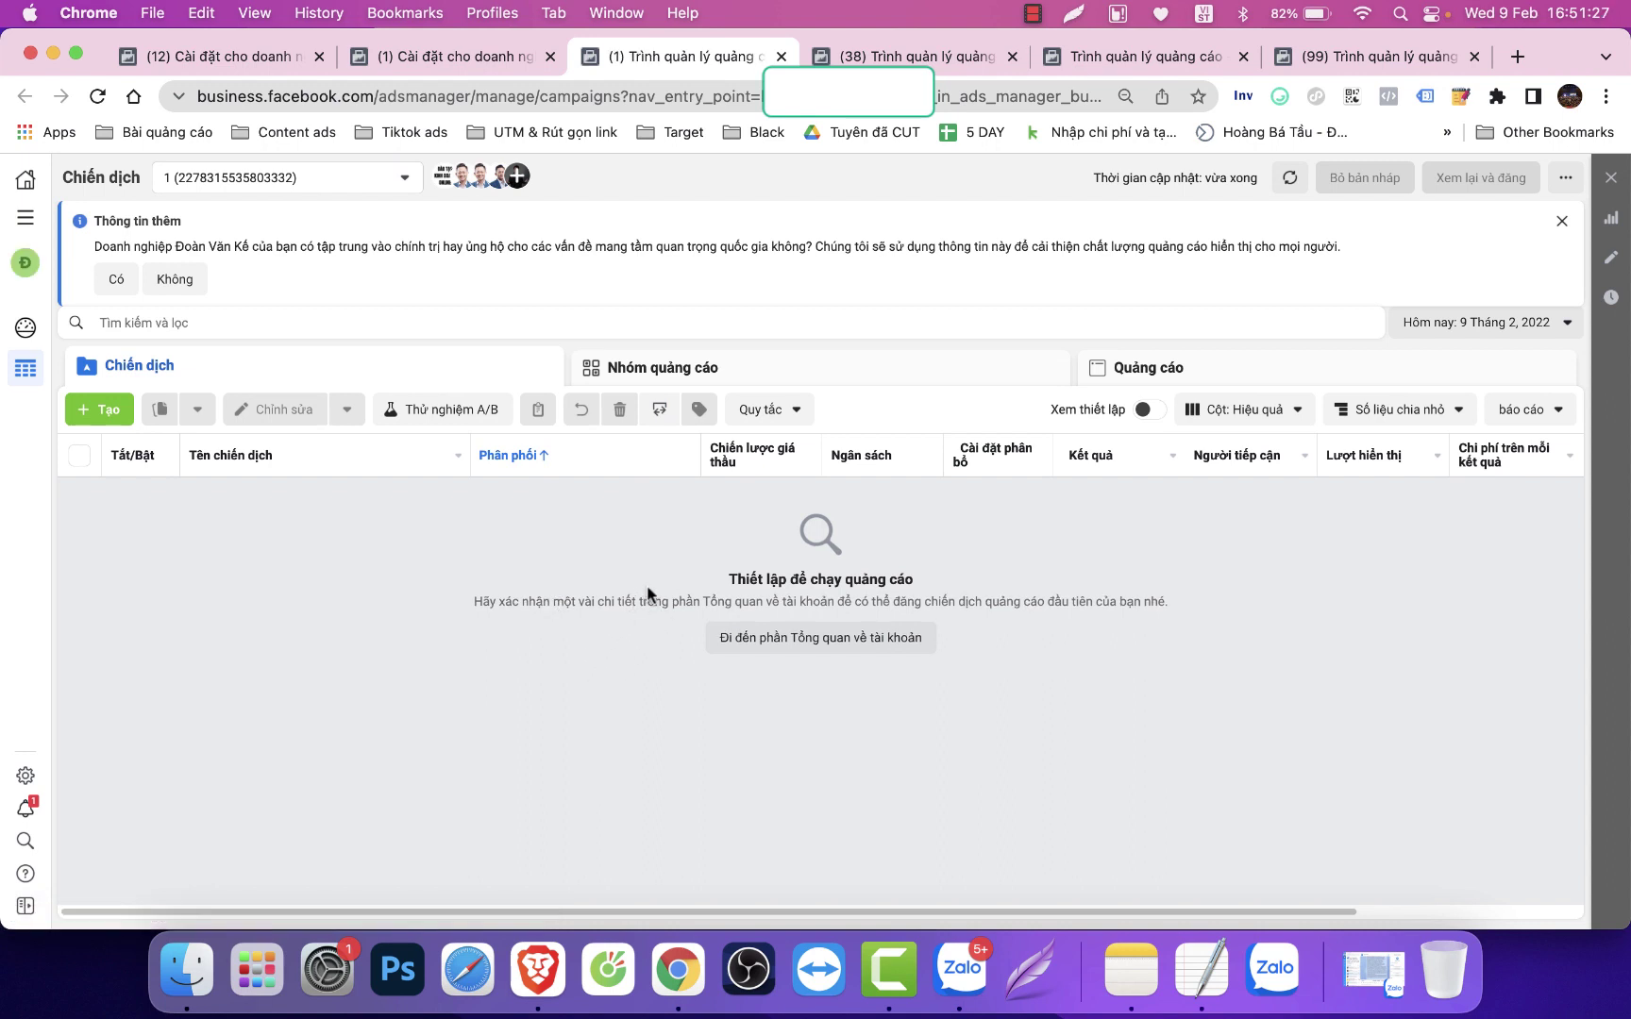
click(26, 217)
click(133, 651)
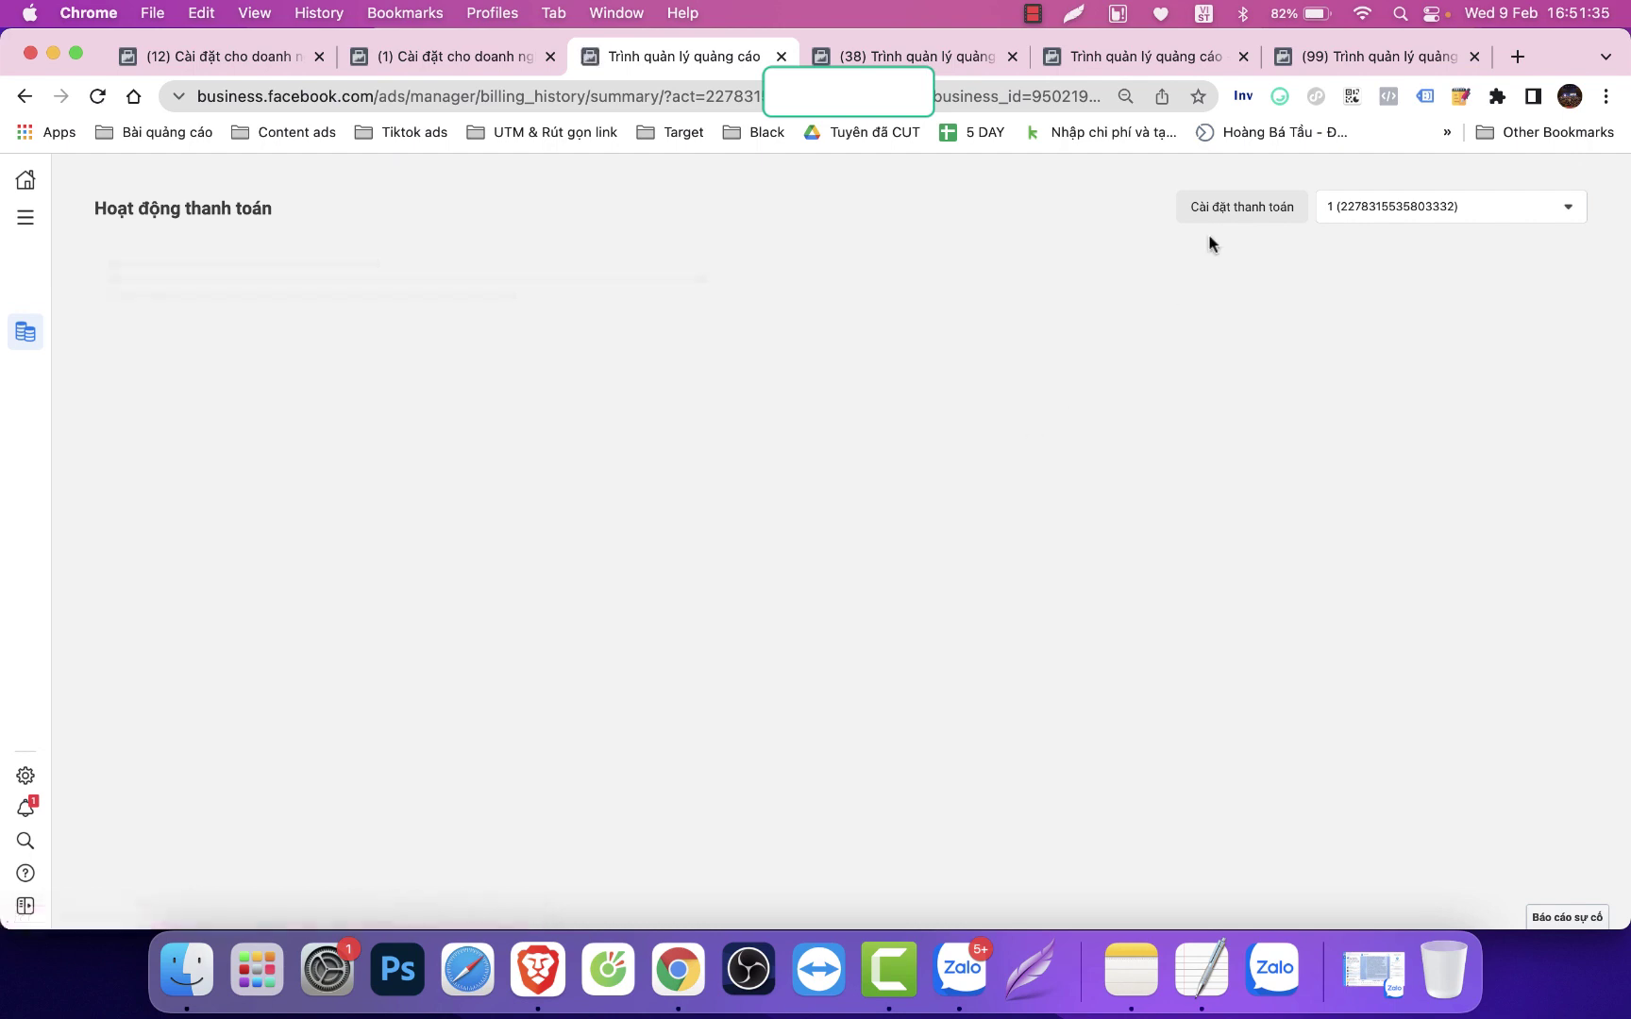
click(1231, 209)
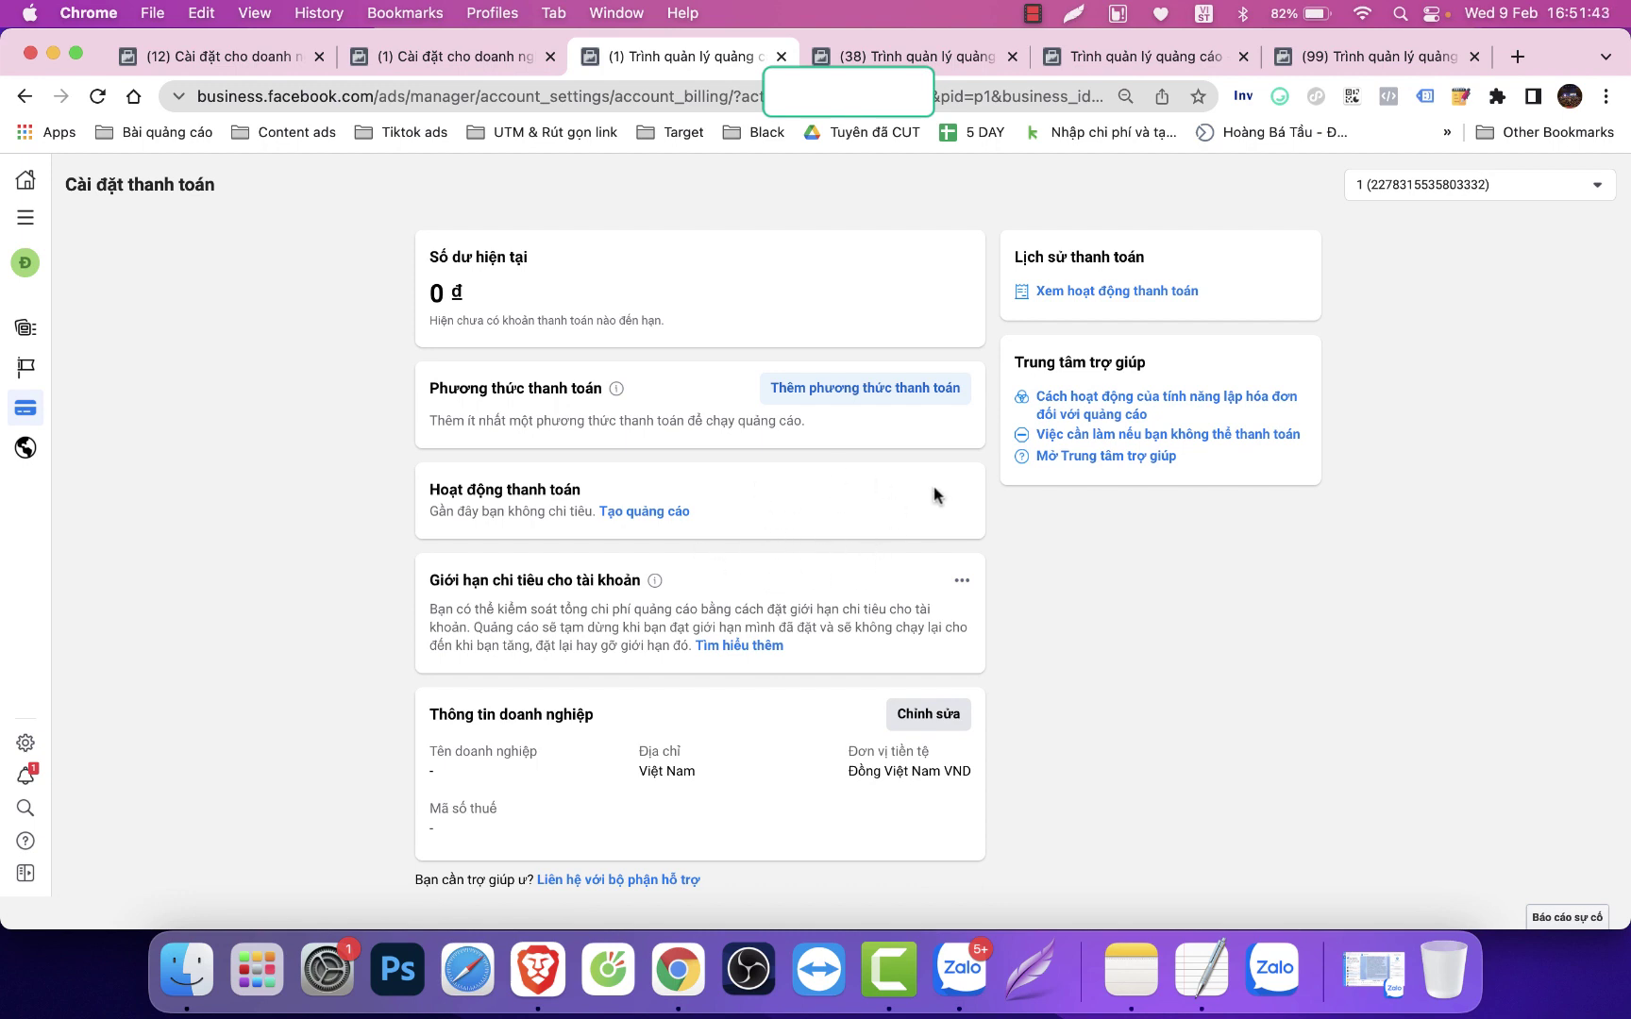
Run the ad account billing threshold check script in the browser console, dismiss its result alert and close the developer tools
right_click(1043, 551)
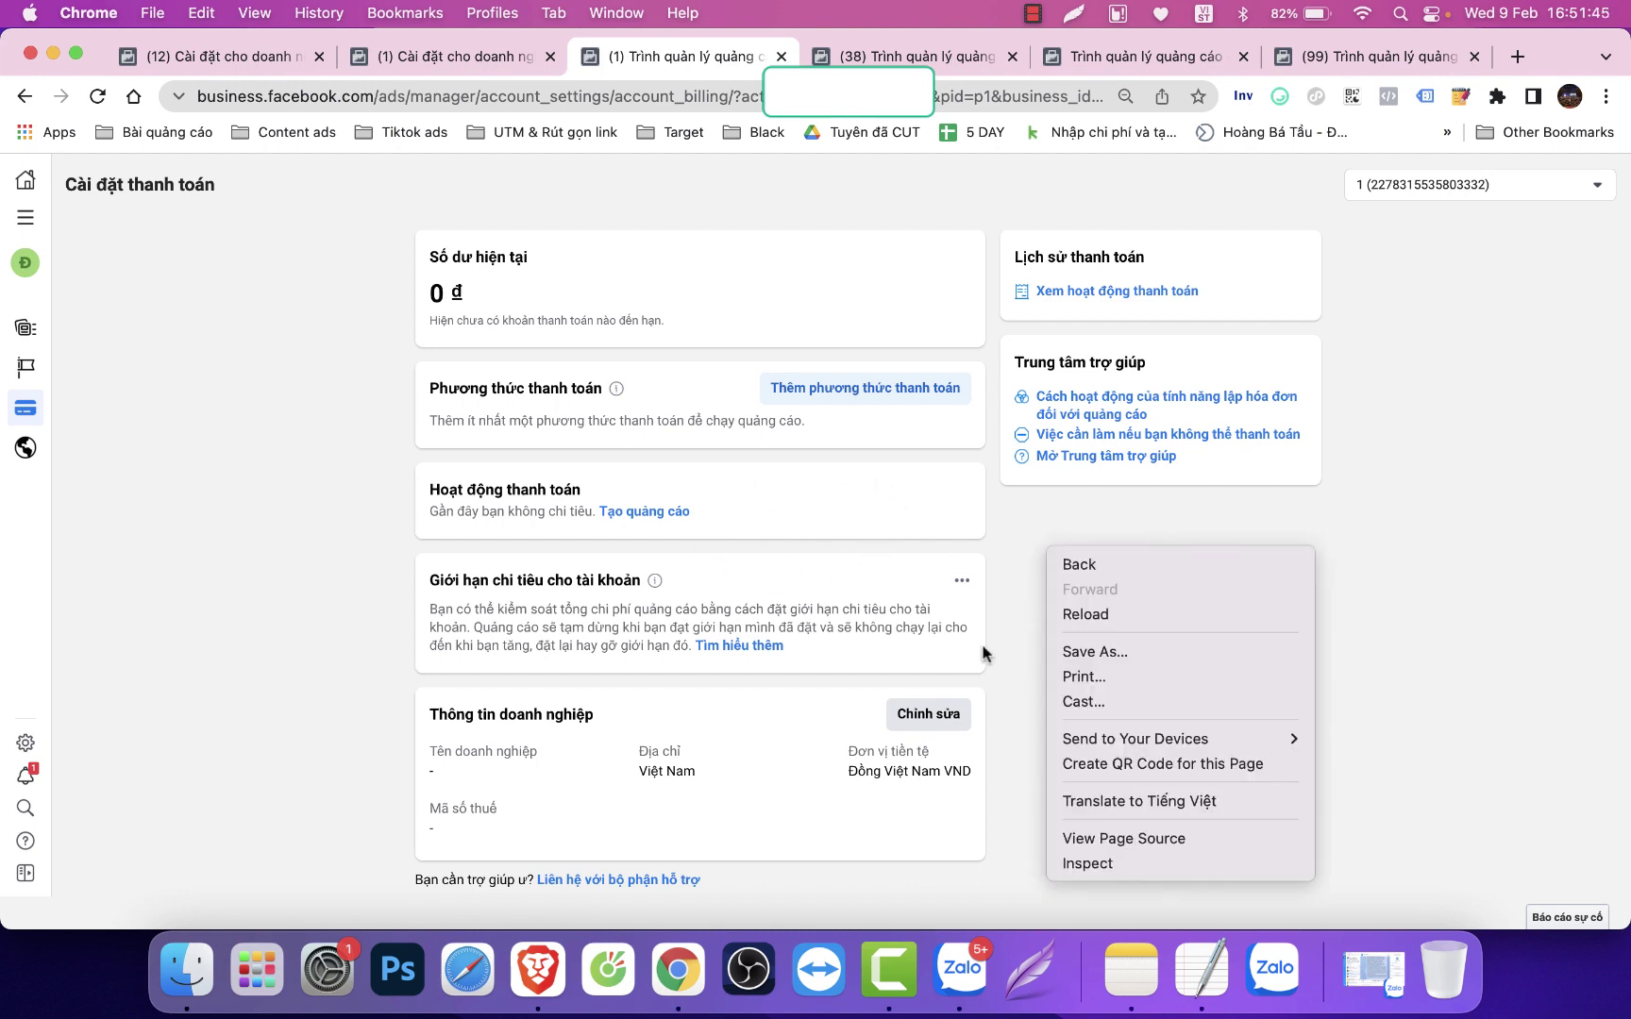
click(1119, 866)
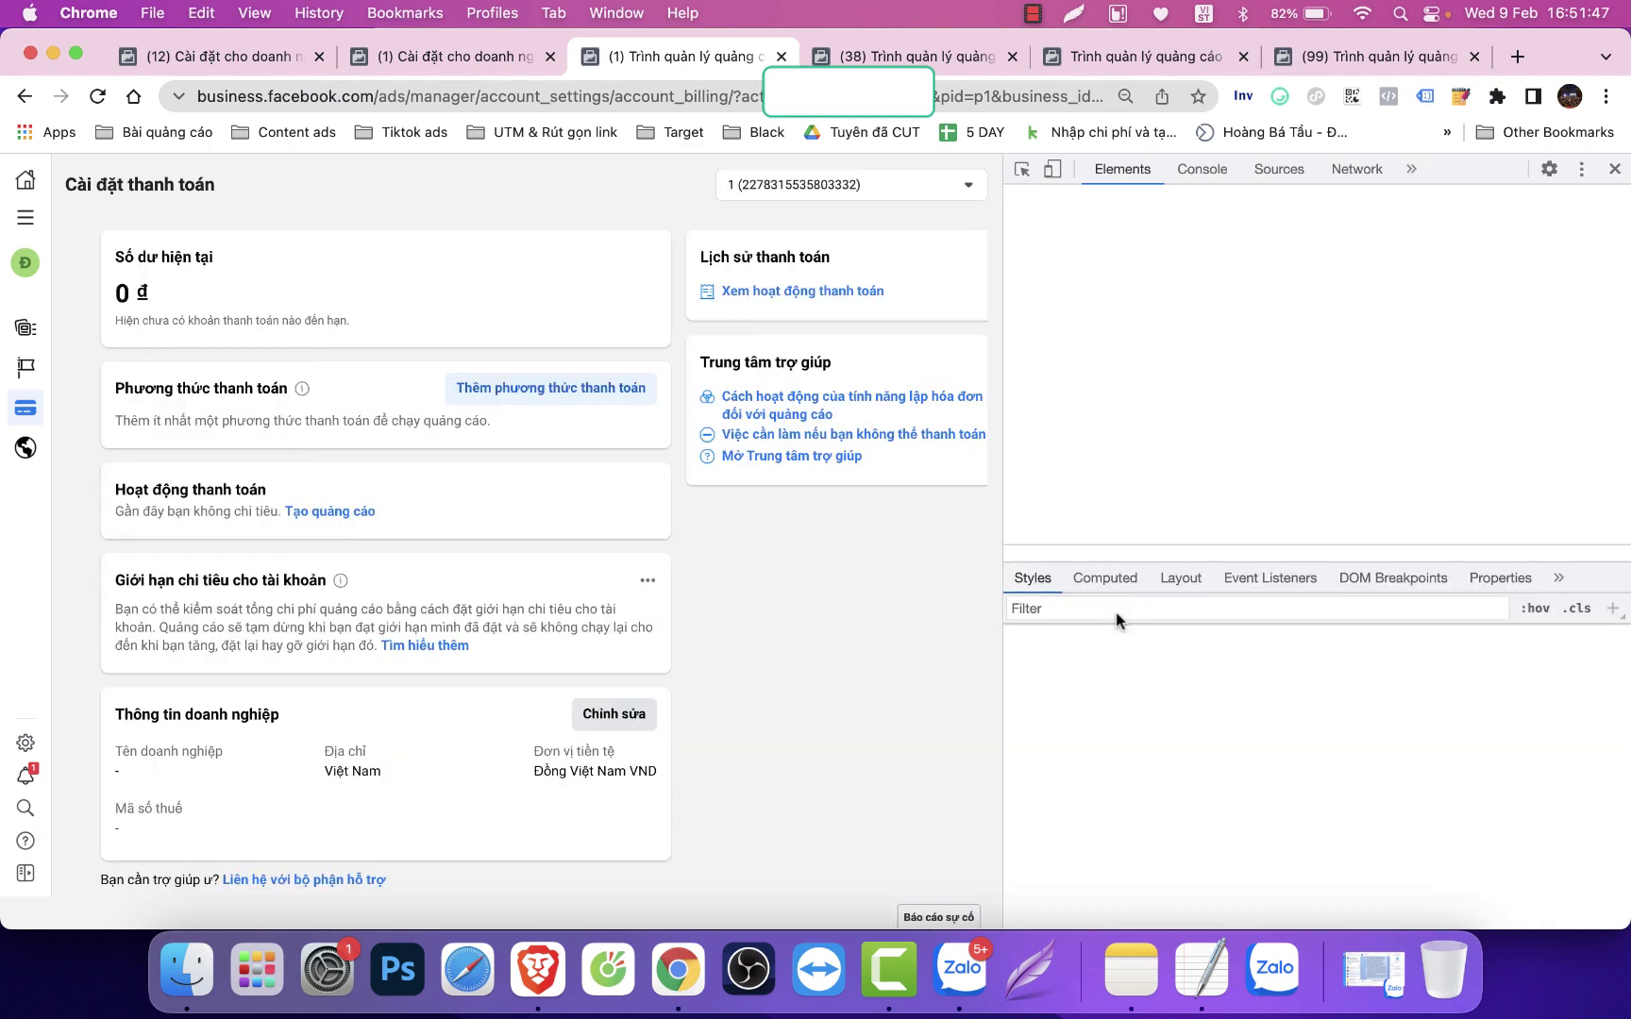
click(1269, 170)
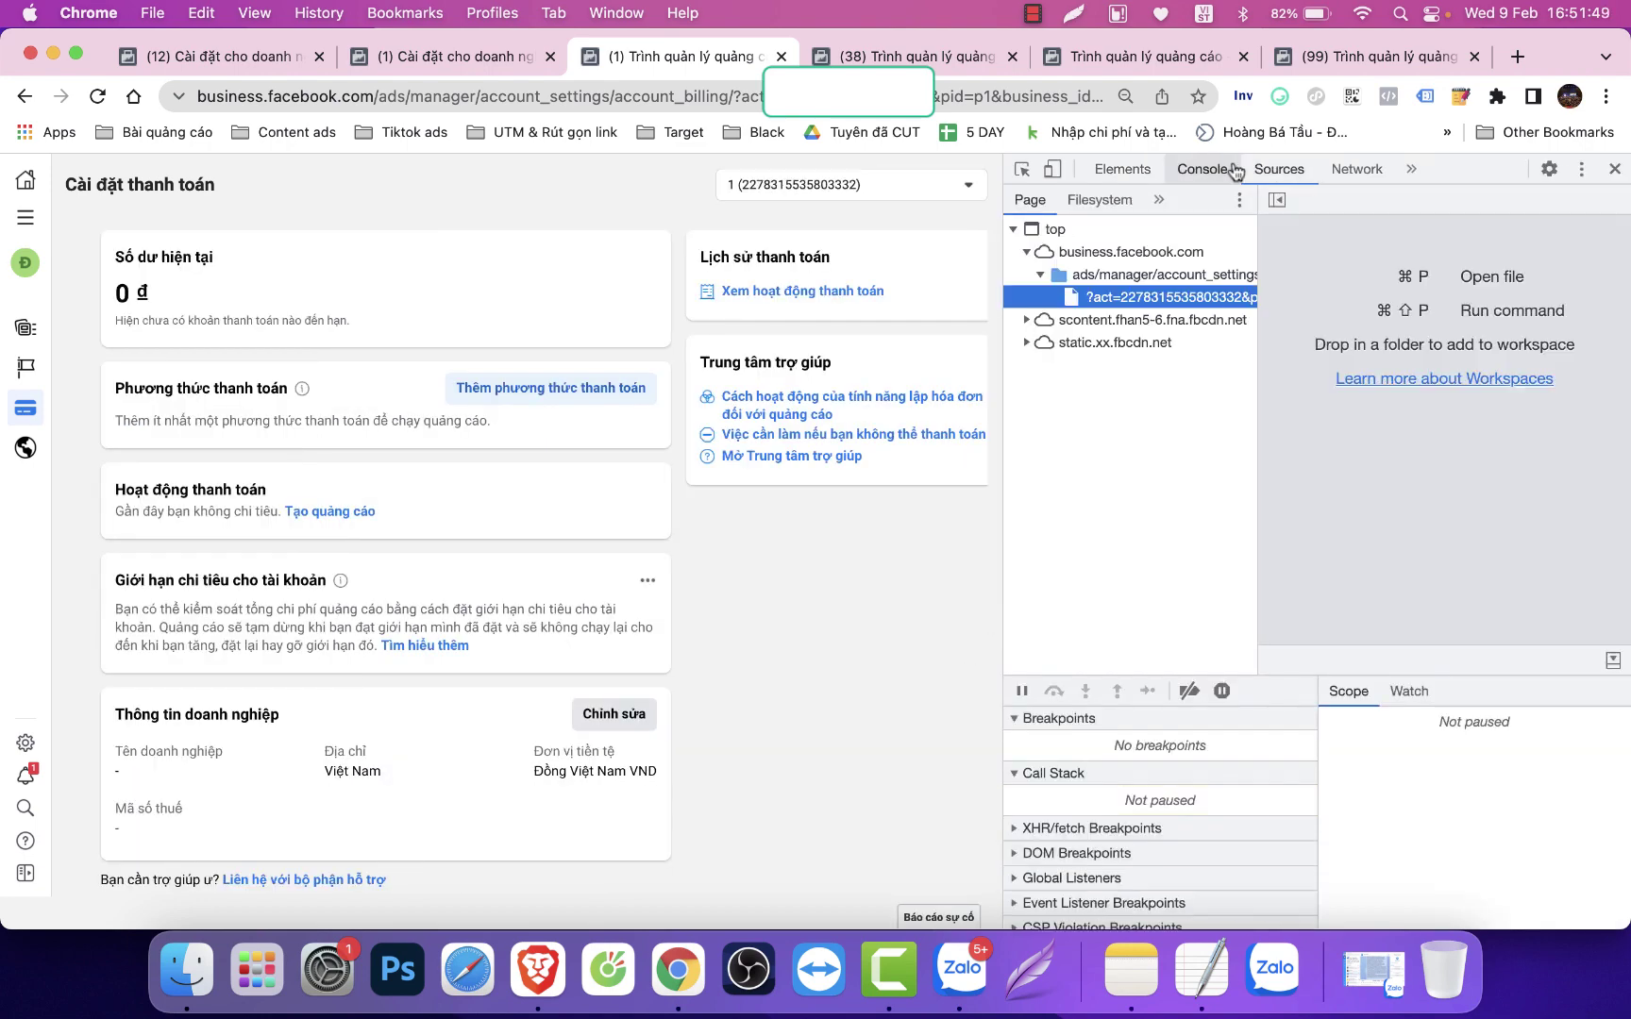
click(1196, 173)
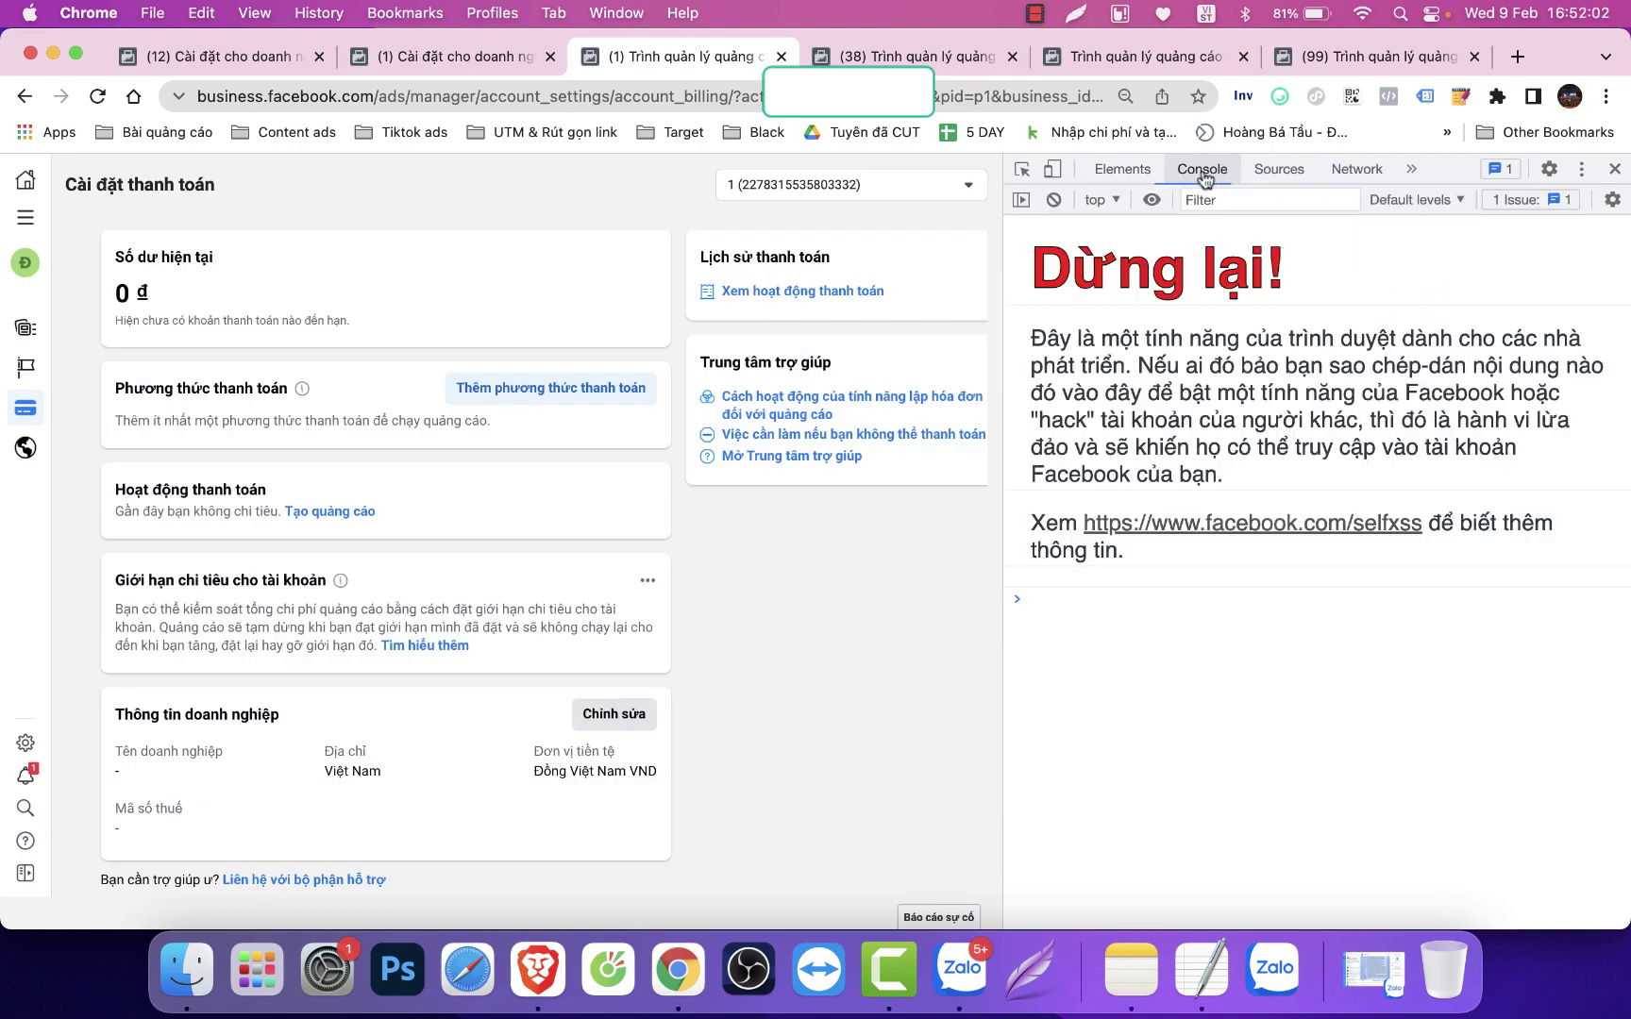
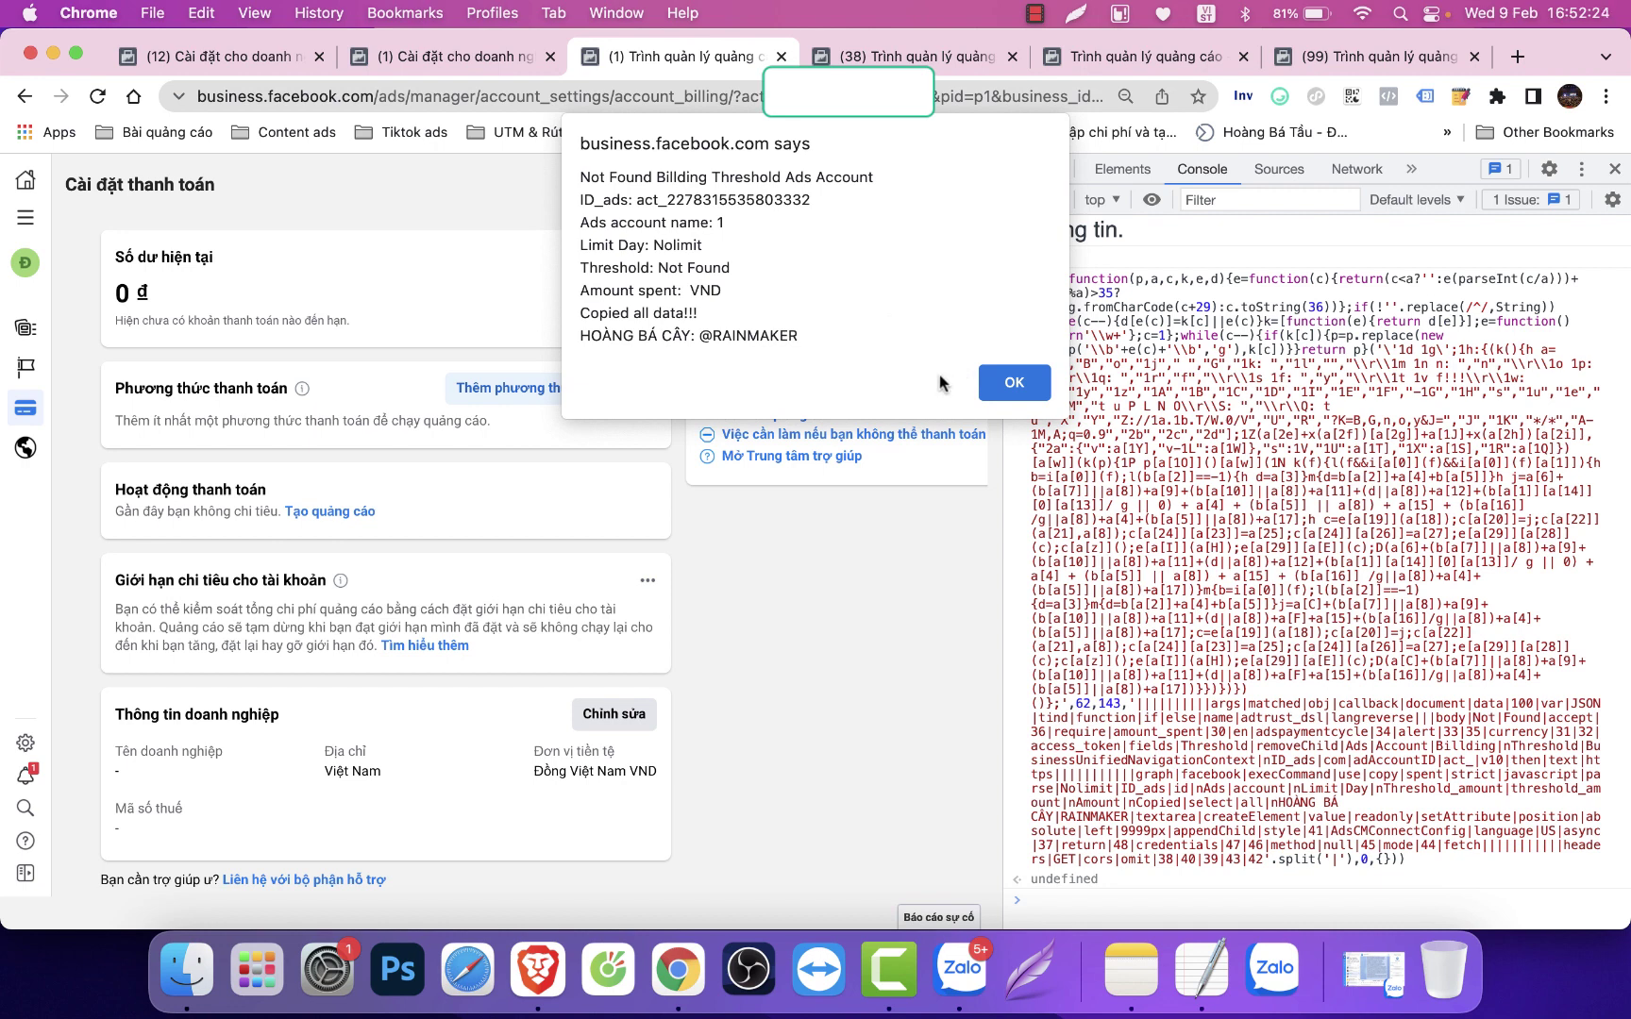
click(1014, 382)
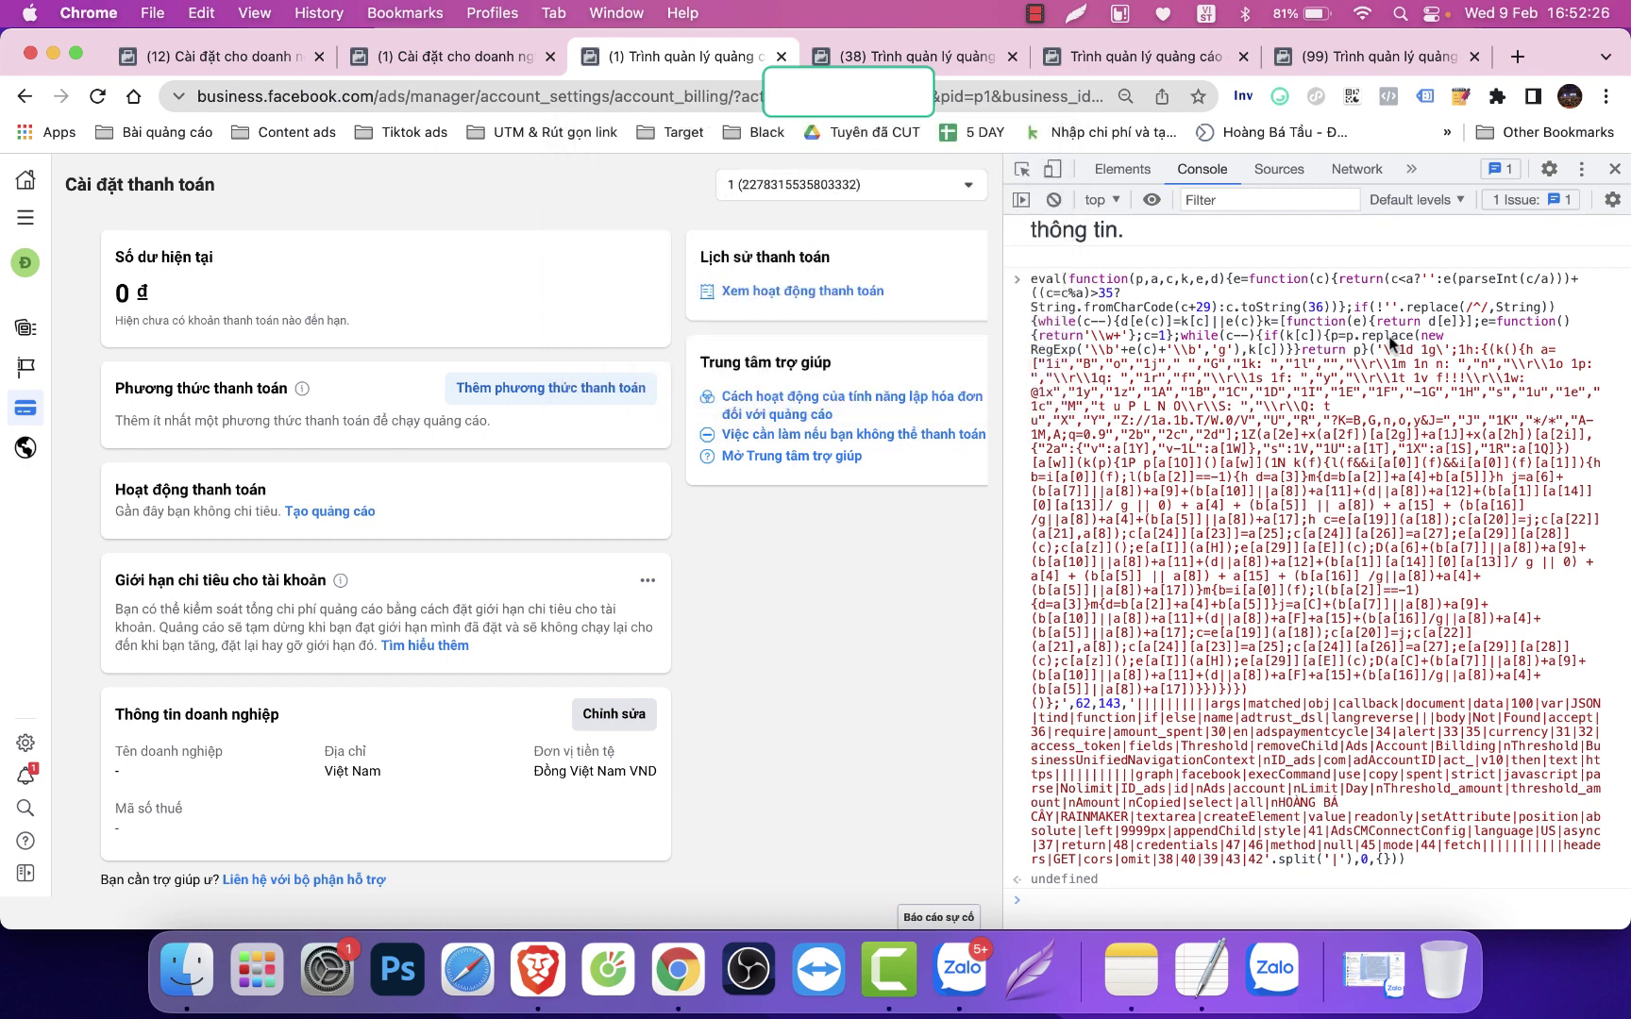
click(1614, 168)
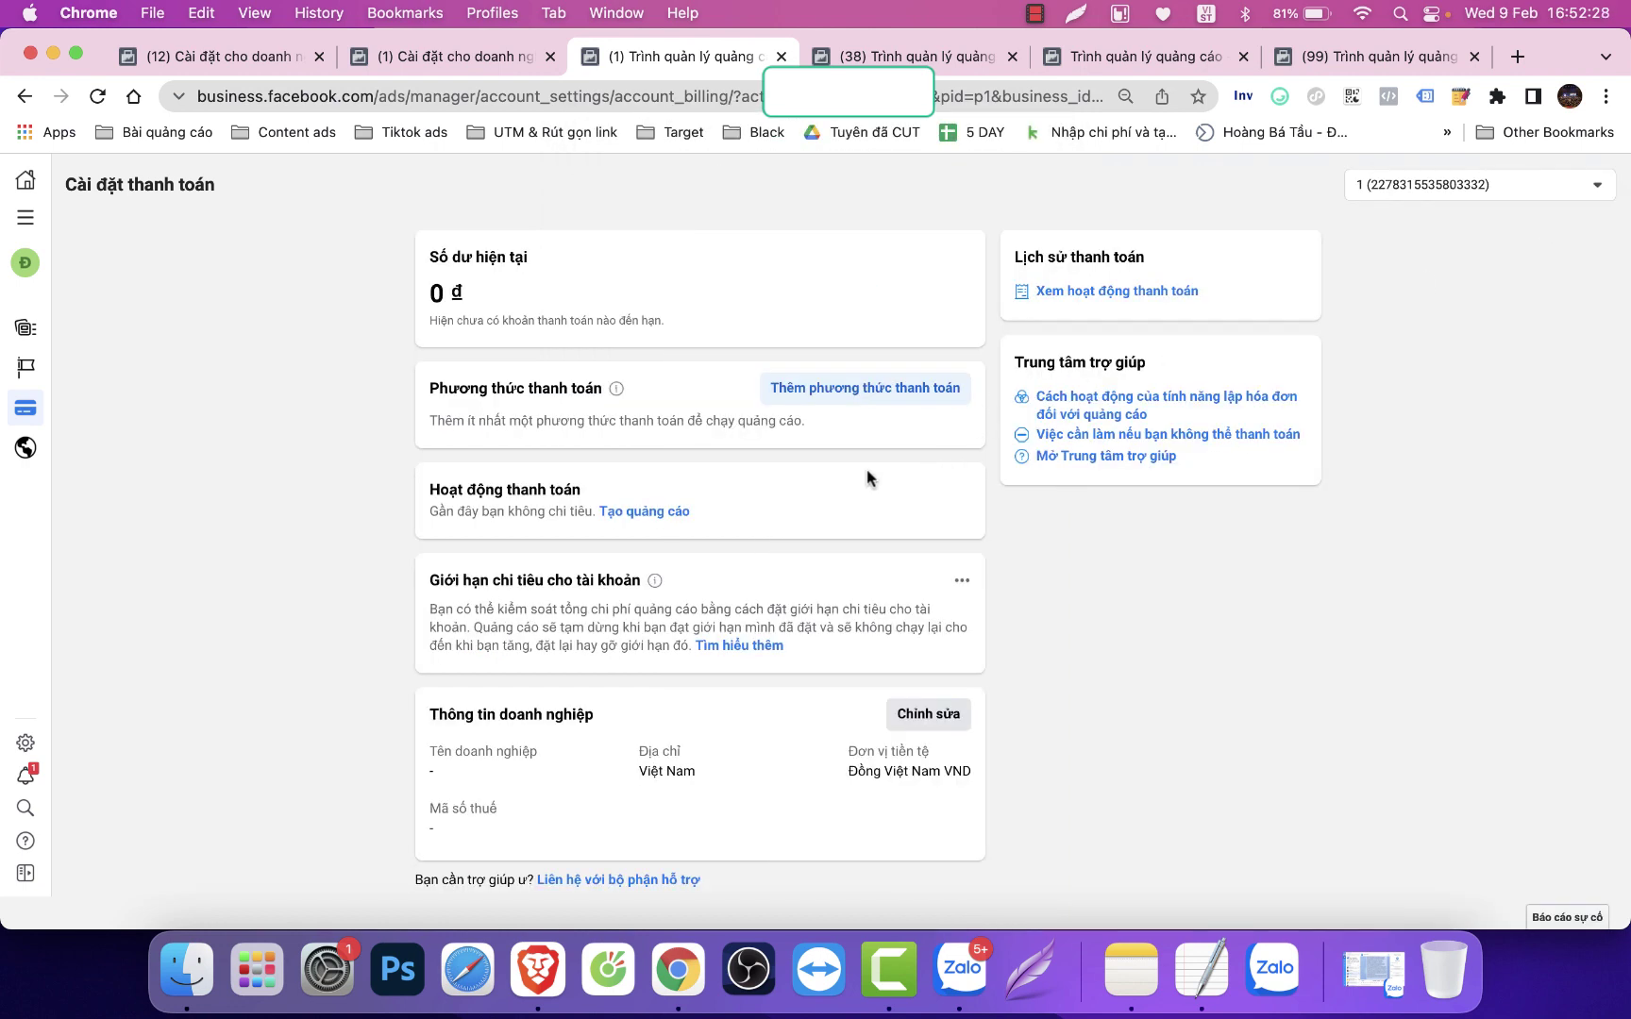